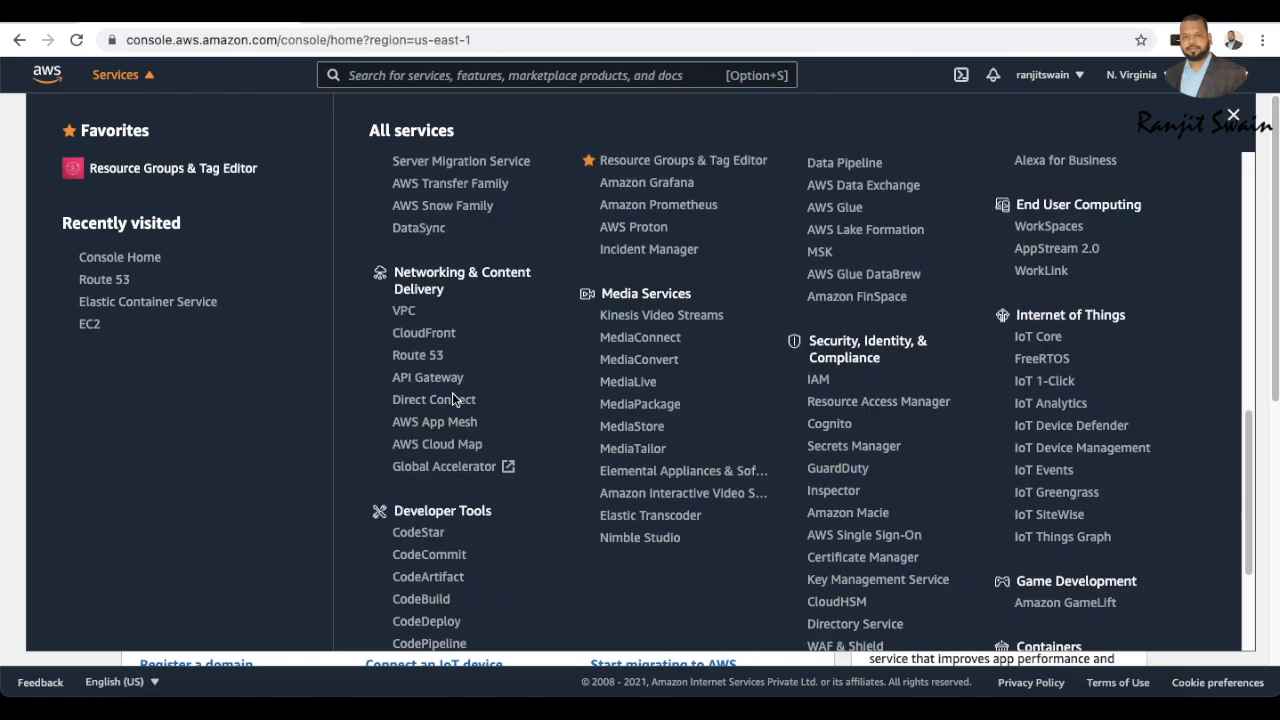
- Open Route 53 from the networking and content delivery services and show its registered domains
drag(397, 272, 444, 287)
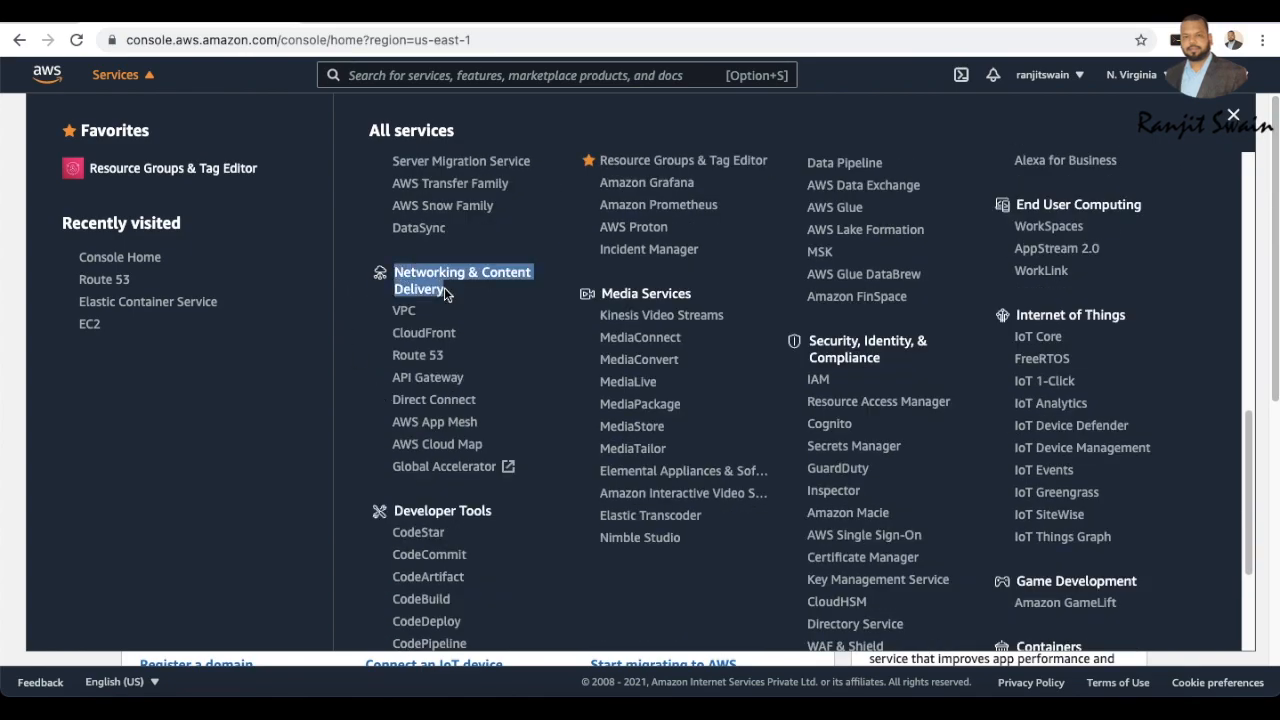
click(418, 358)
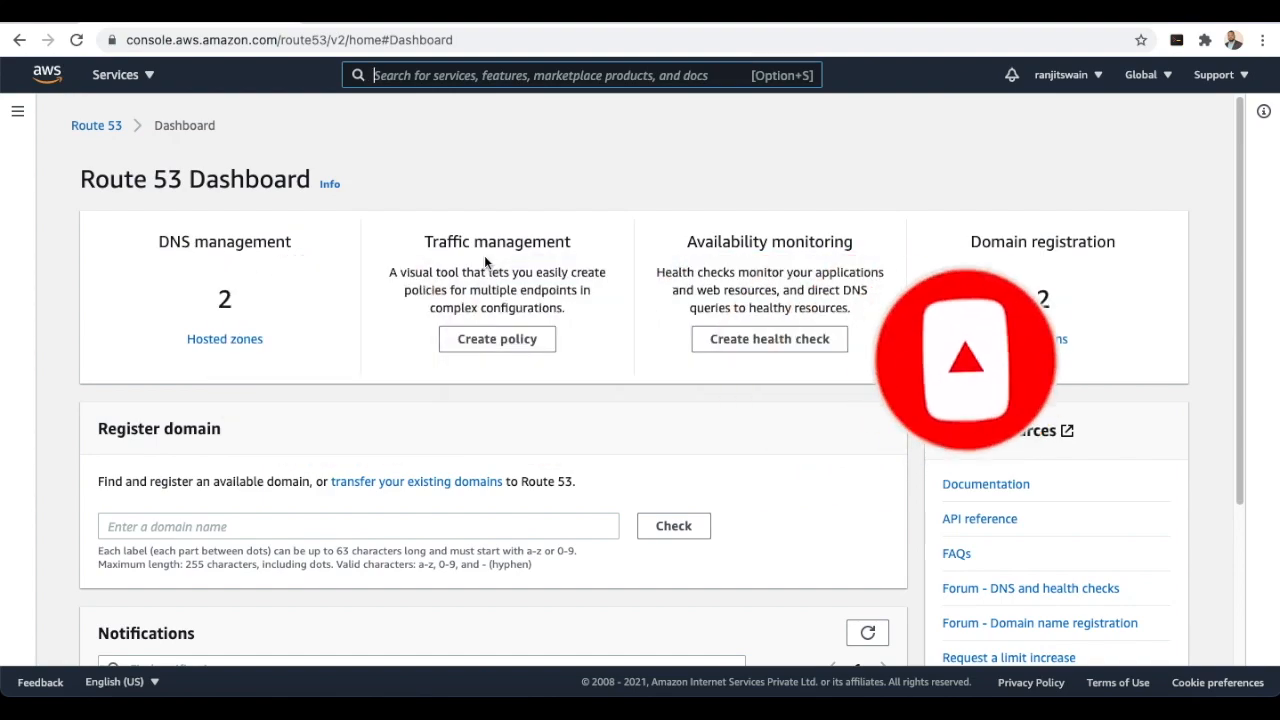
key(alt+s)
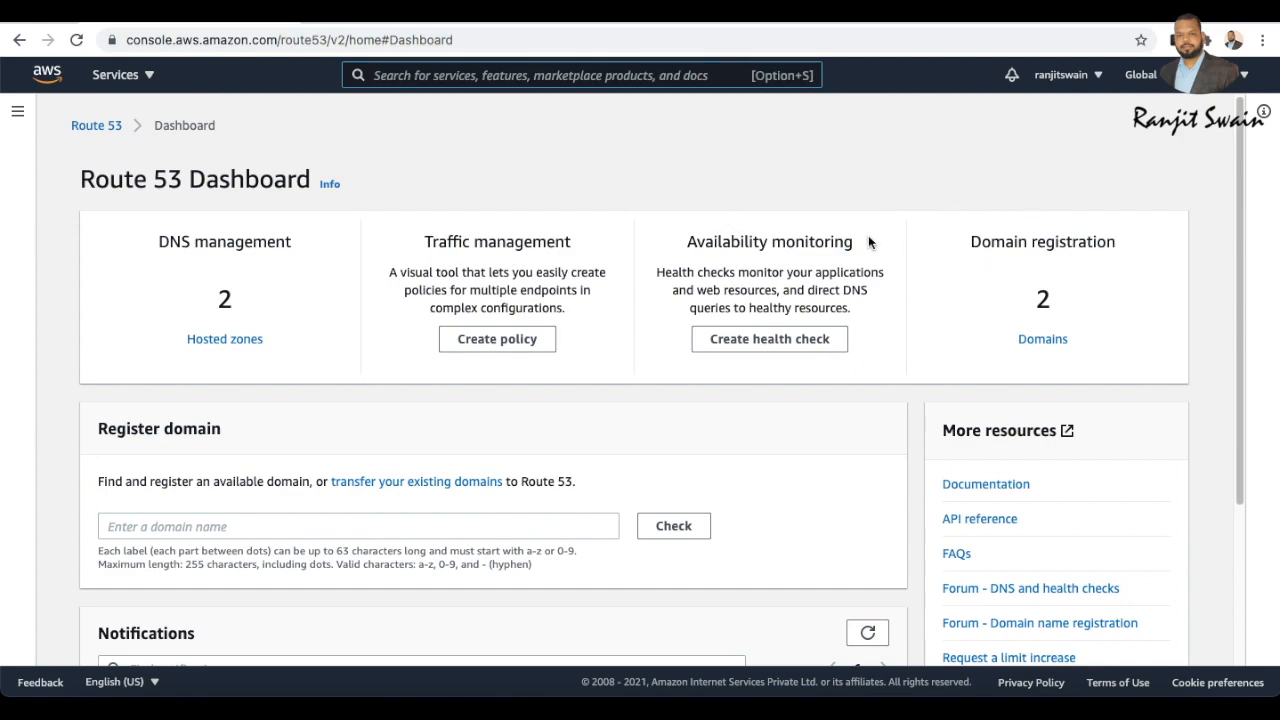
click(1043, 339)
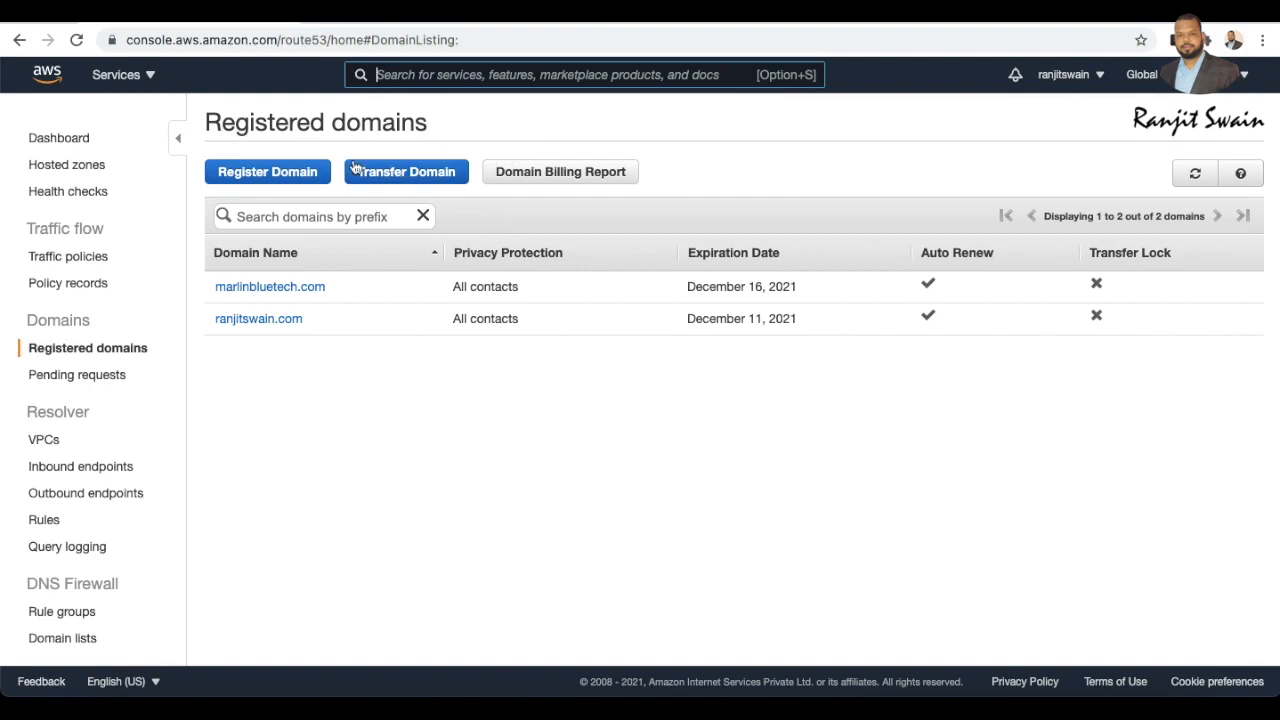
- Start a domain registration and check whether the account owner's first and last name is available as a .com domain
click(258, 175)
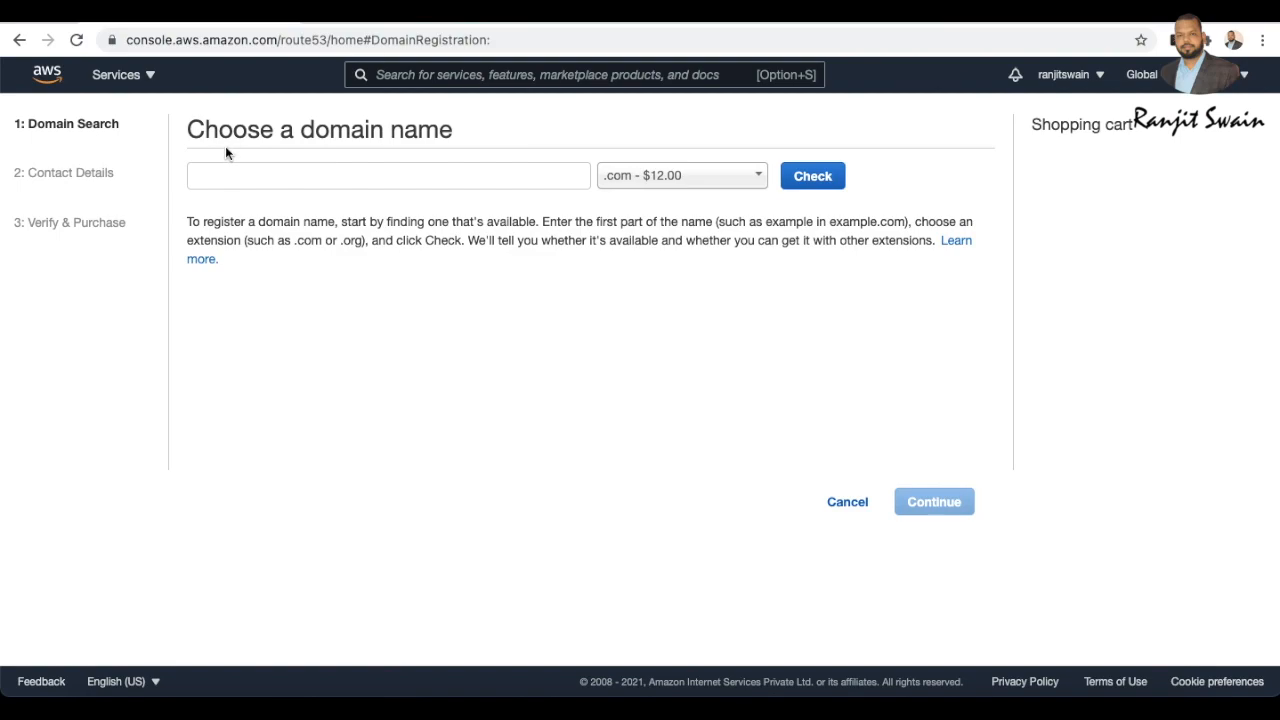
click(408, 181)
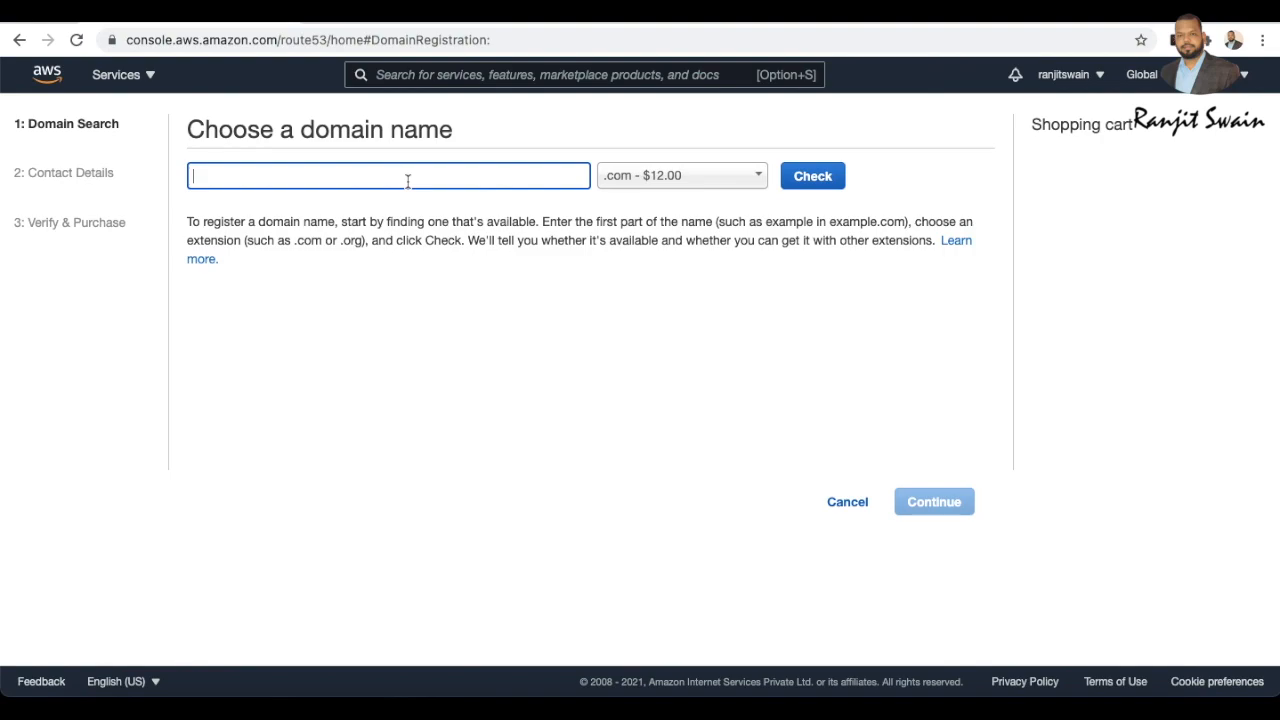
text(ranjitswain)
click(686, 186)
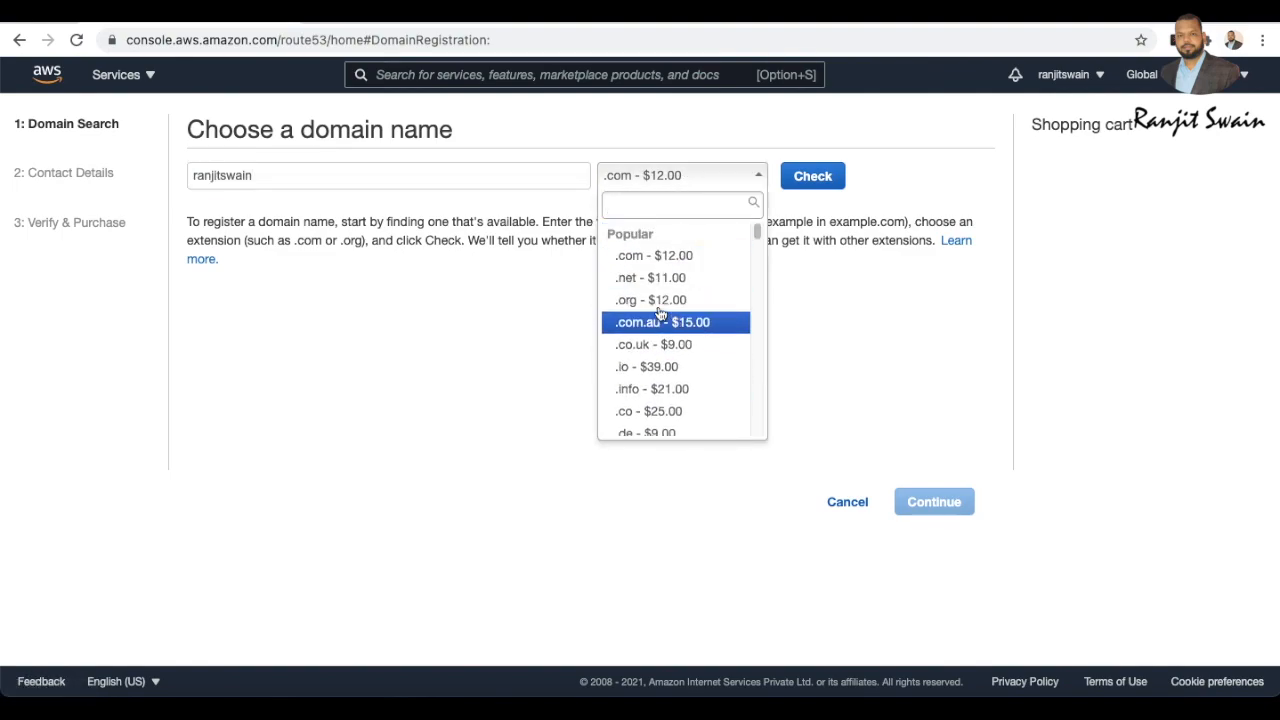
scroll(640, 280, down, 2)
scroll(634, 274, up, 2)
scroll(647, 320, down, 3)
scroll(647, 330, down, 6)
scroll(657, 325, down, 10)
scroll(657, 318, up, 18)
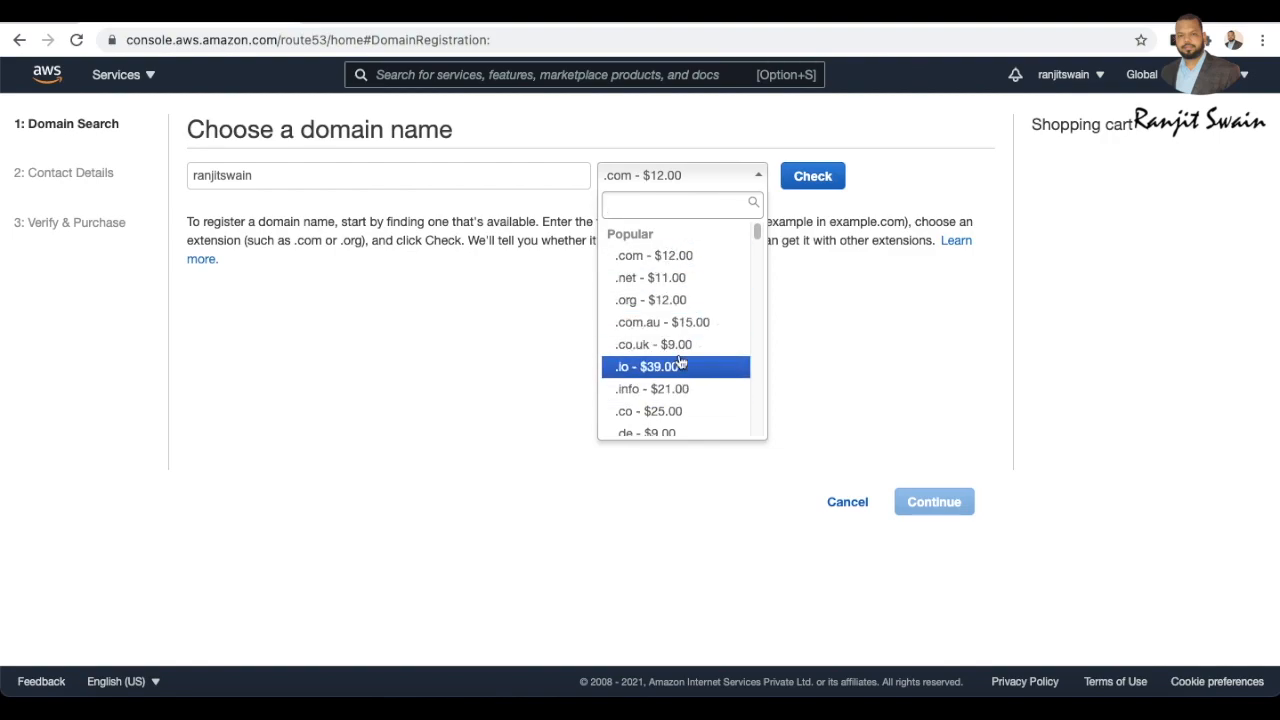
click(648, 258)
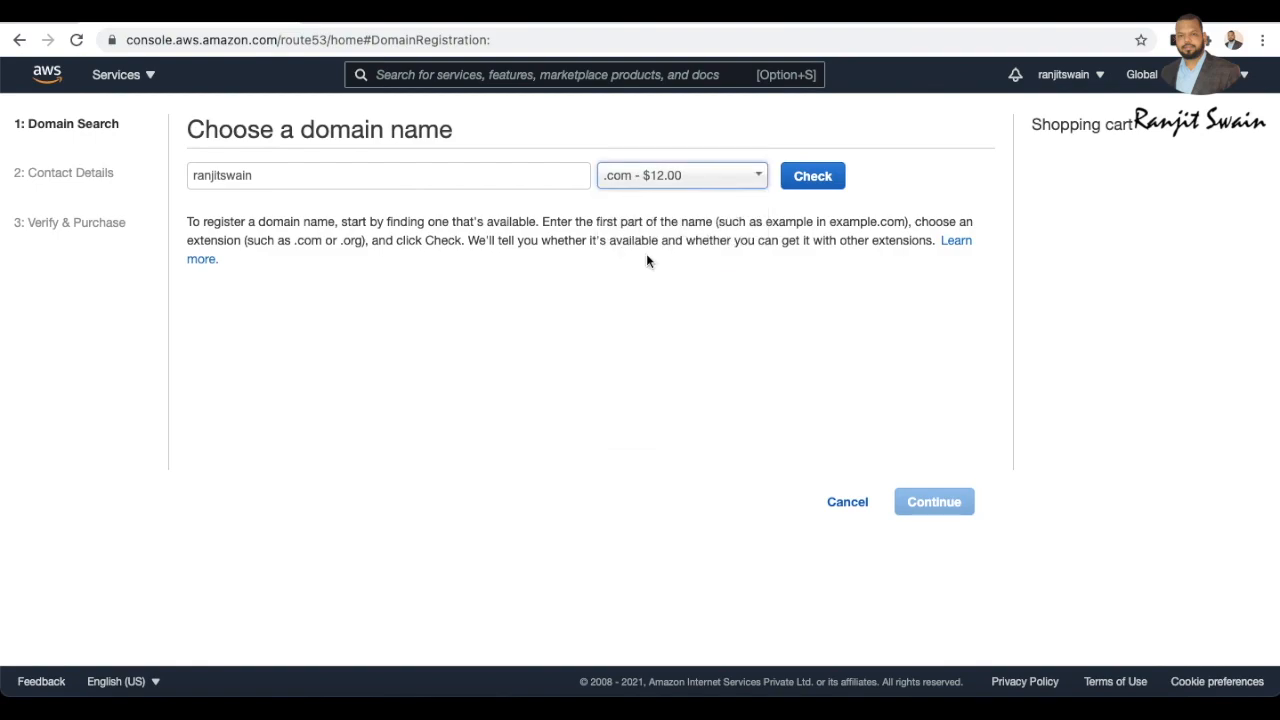
click(812, 178)
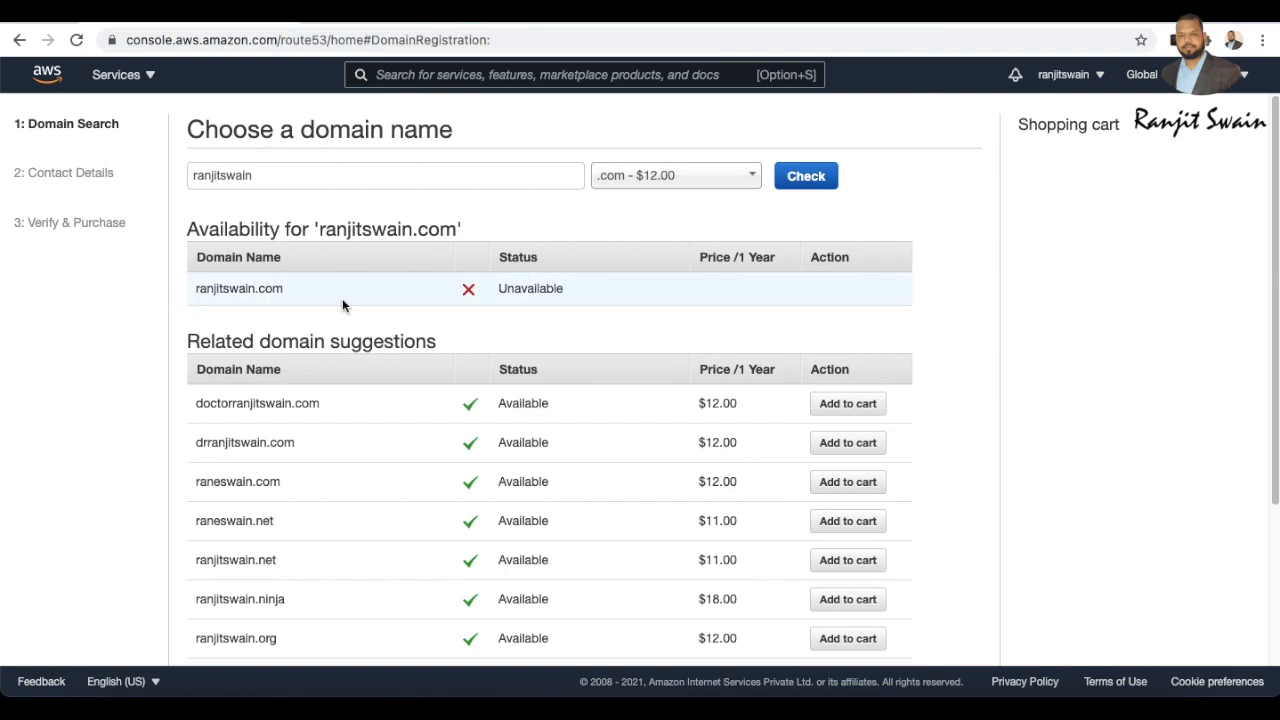
- Insert "ku" between the first and last name in the domain search and check the .com availability again
scroll(341, 300, down, 5)
scroll(343, 308, up, 5)
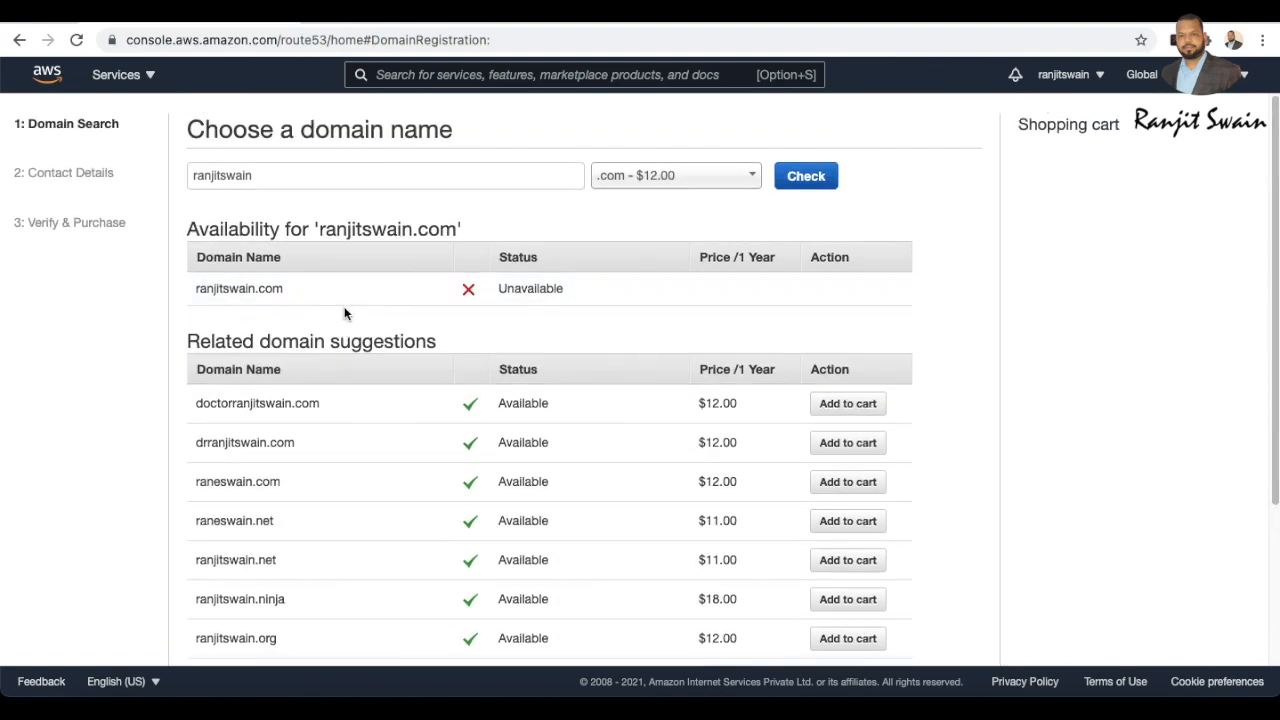
scroll(250, 390, down, 5)
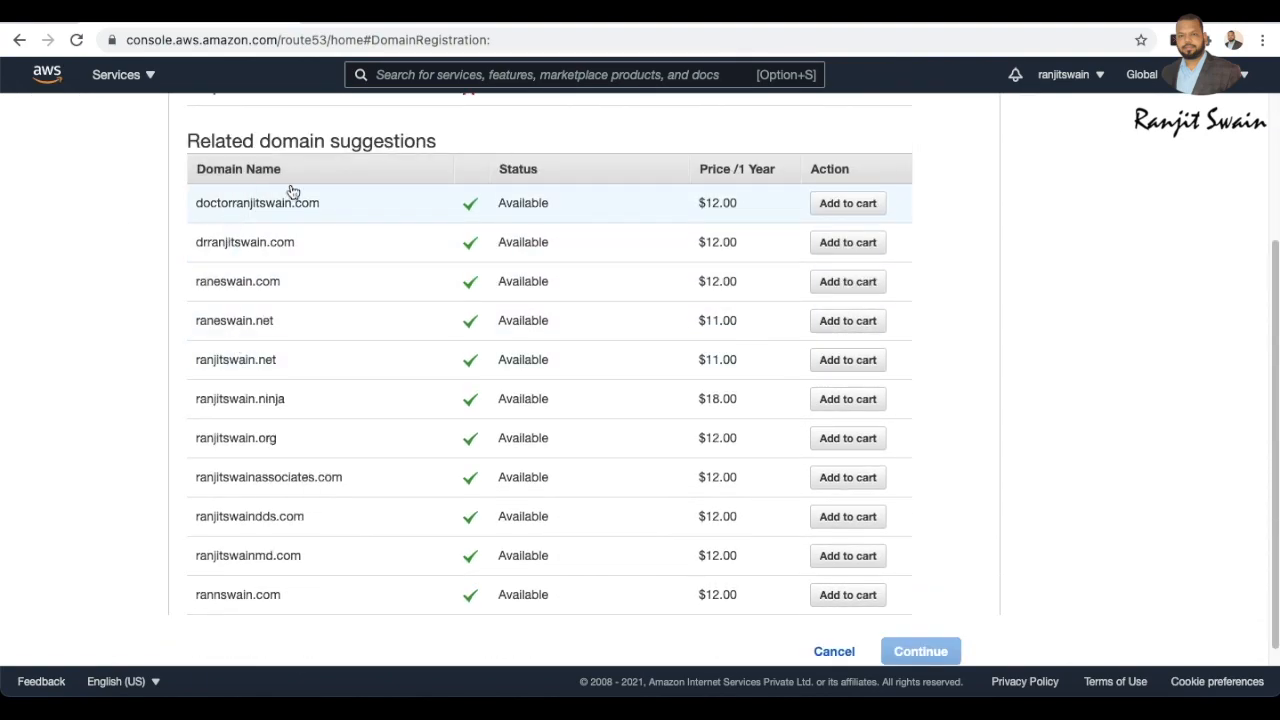
scroll(300, 190, down, 1)
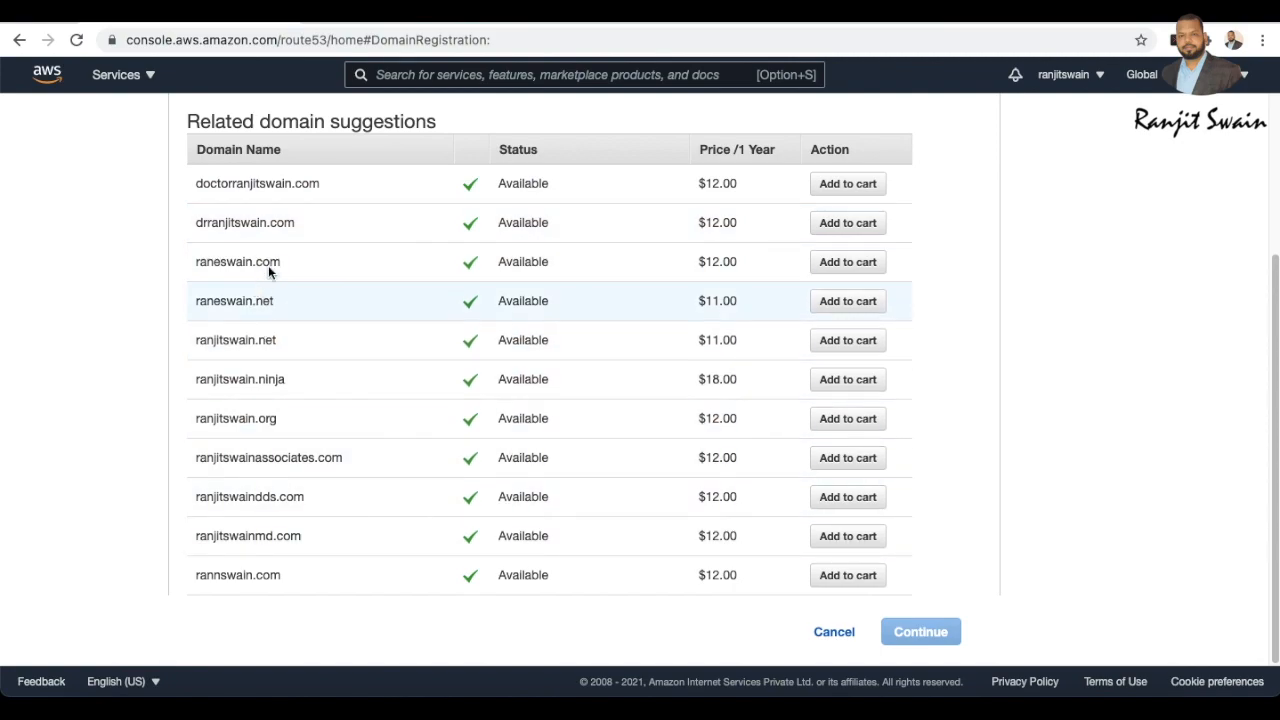
scroll(289, 294, up, 5)
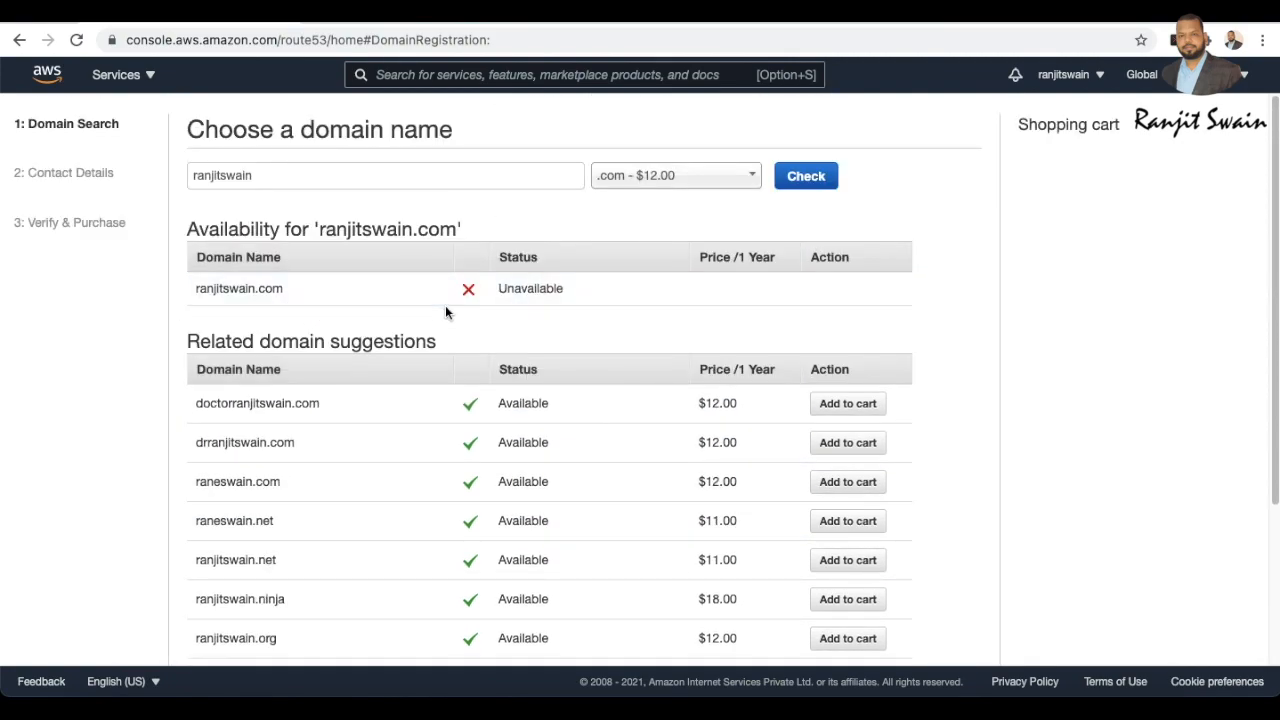
click(280, 176)
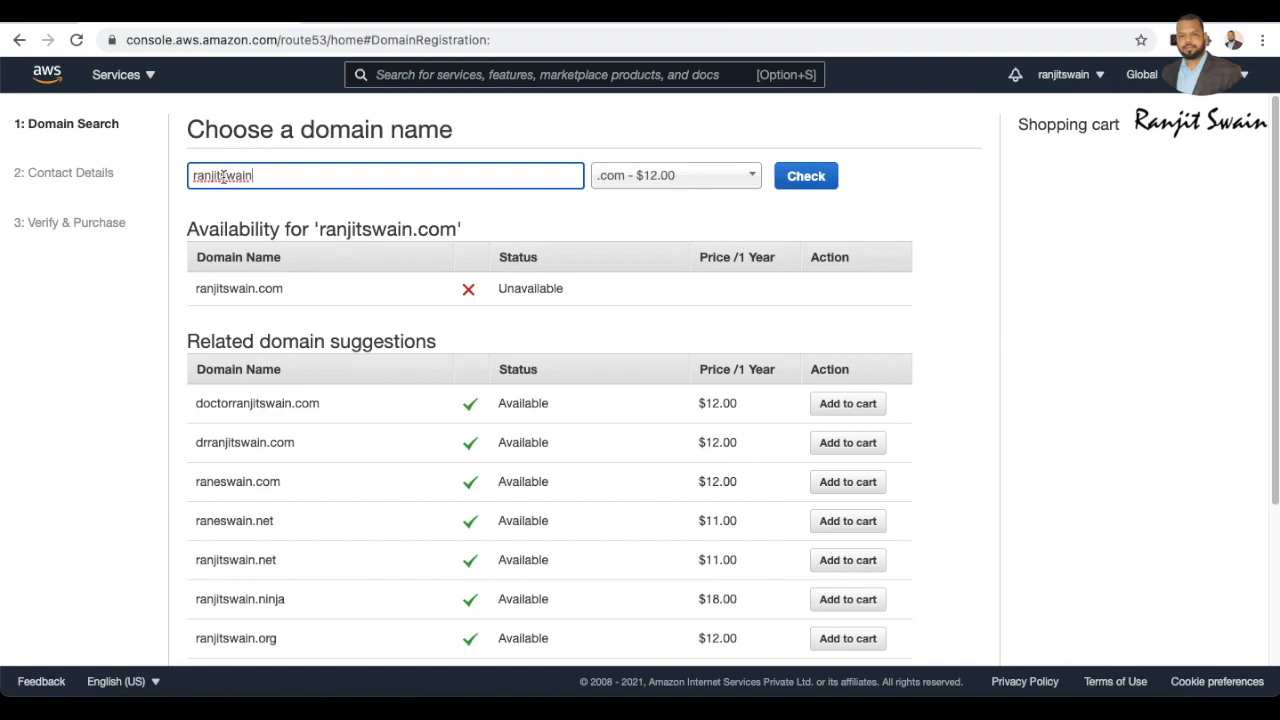
click(220, 175)
text(ku)
click(812, 177)
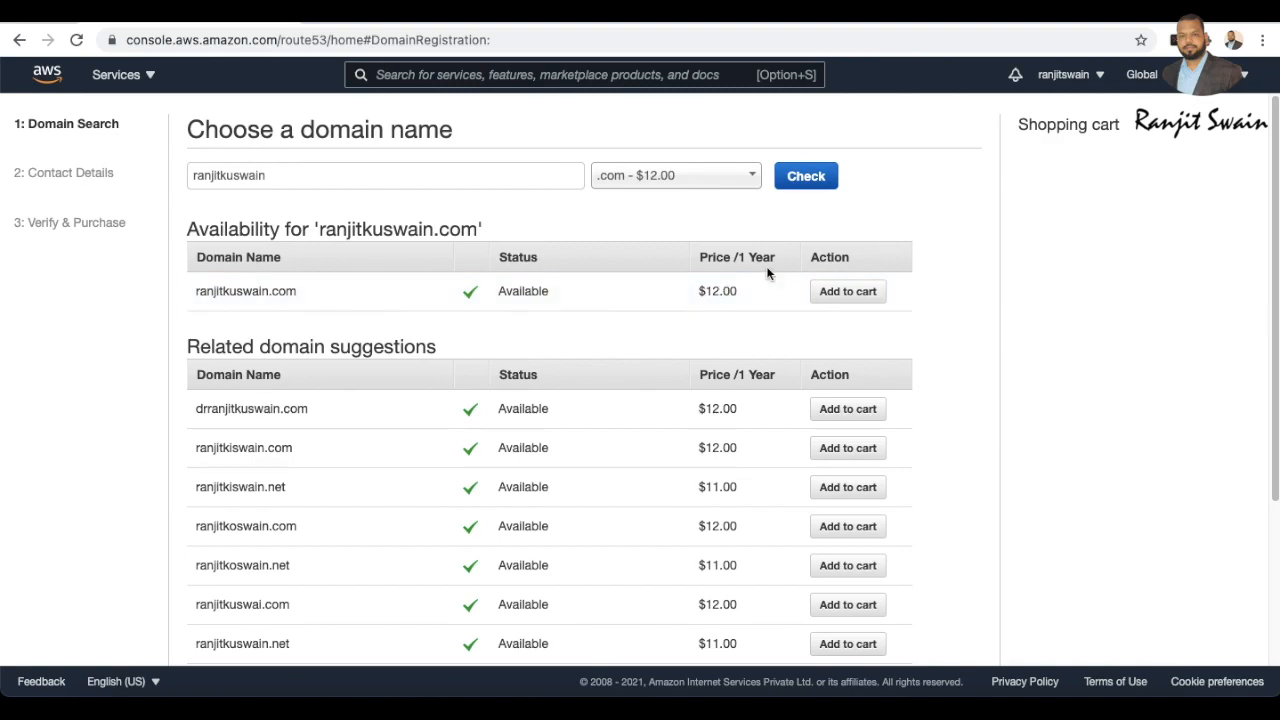
- Add the checked .com domain to the cart for a 1-year registration and continue to the contact details
click(840, 300)
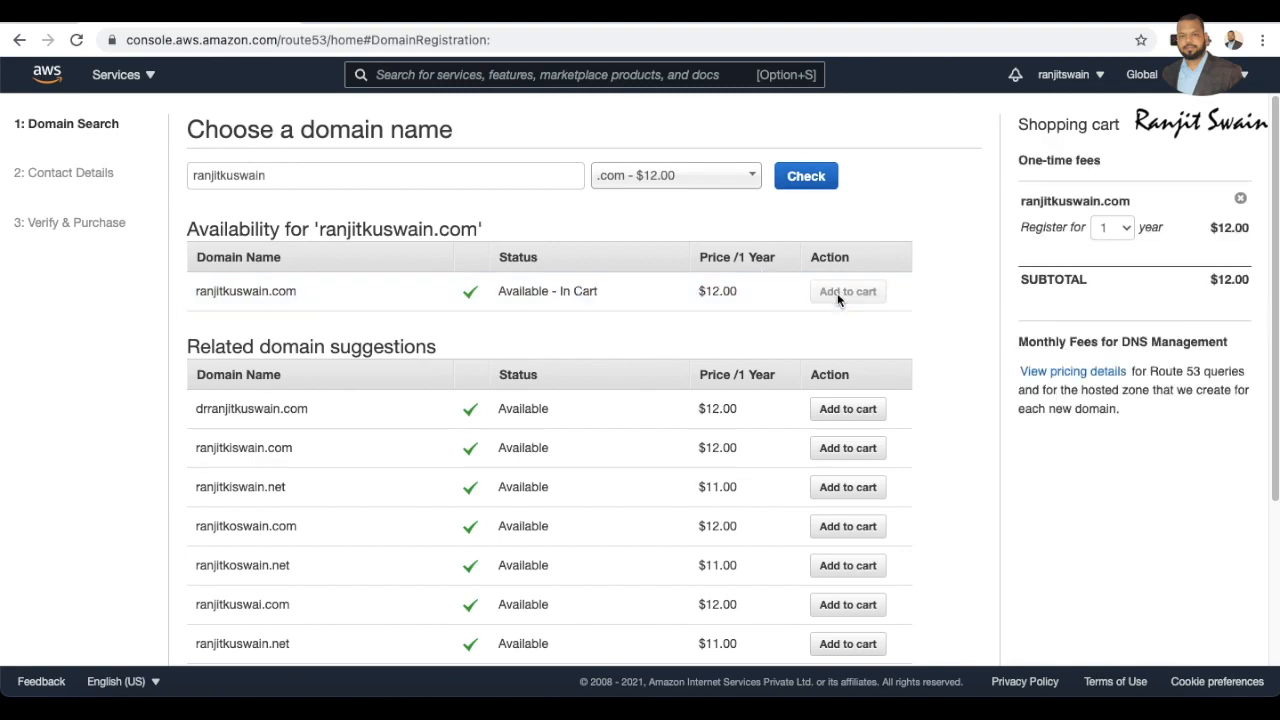
click(1130, 231)
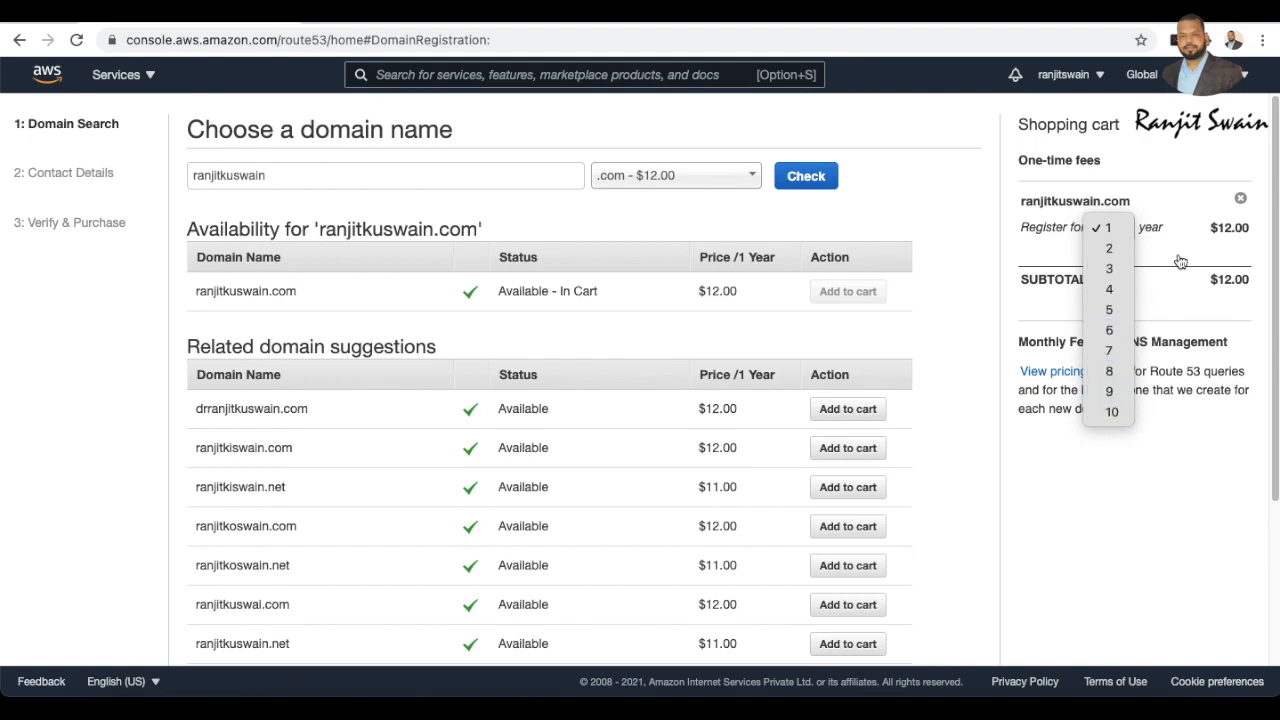
click(1162, 152)
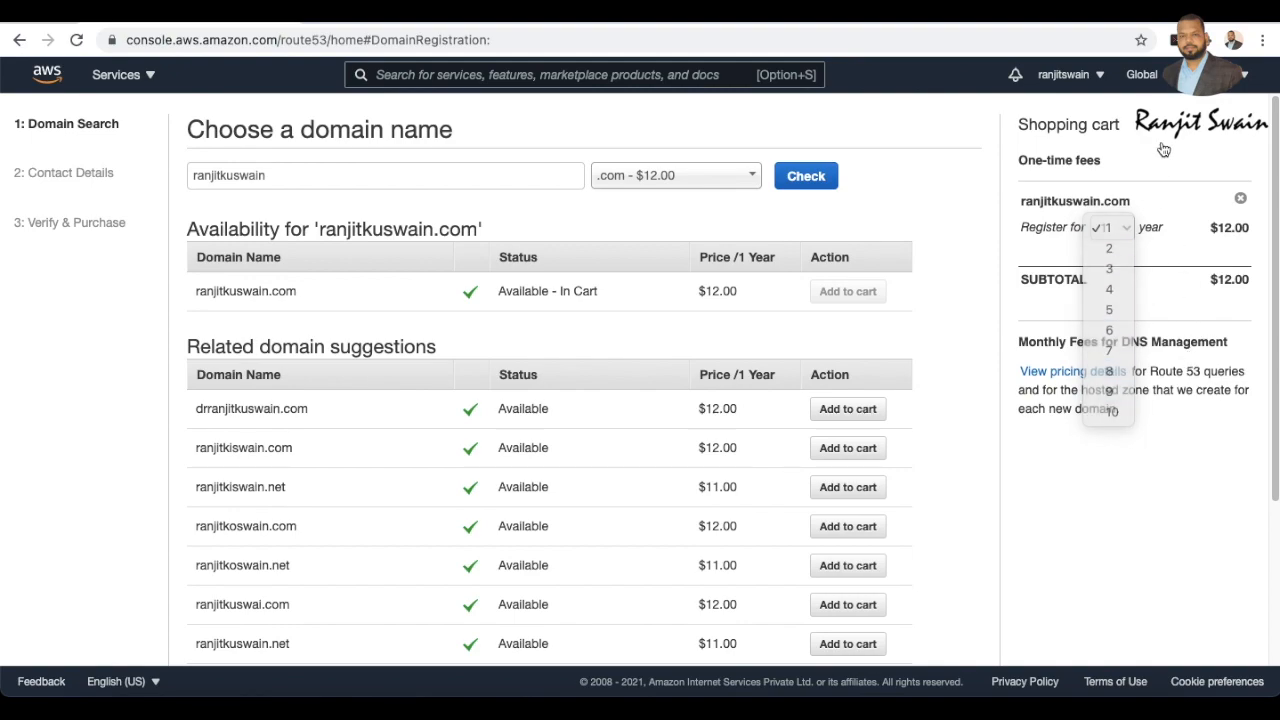
scroll(1112, 316, down, 5)
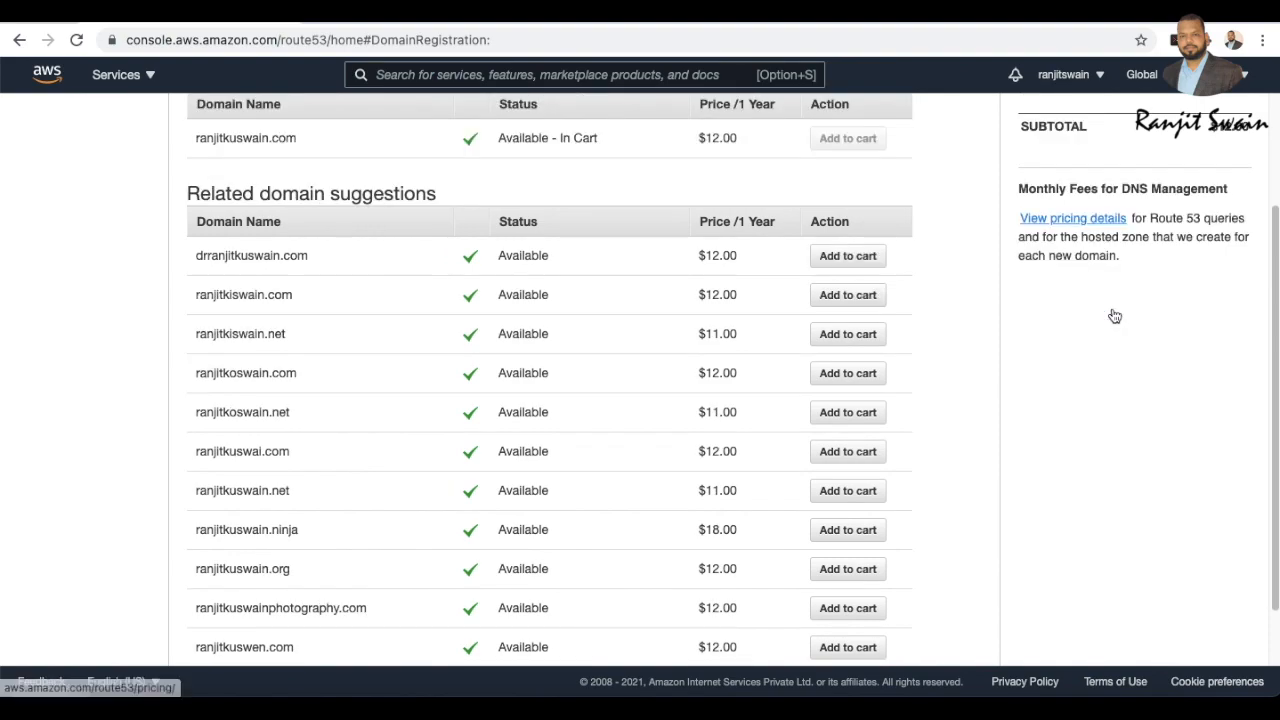
click(901, 636)
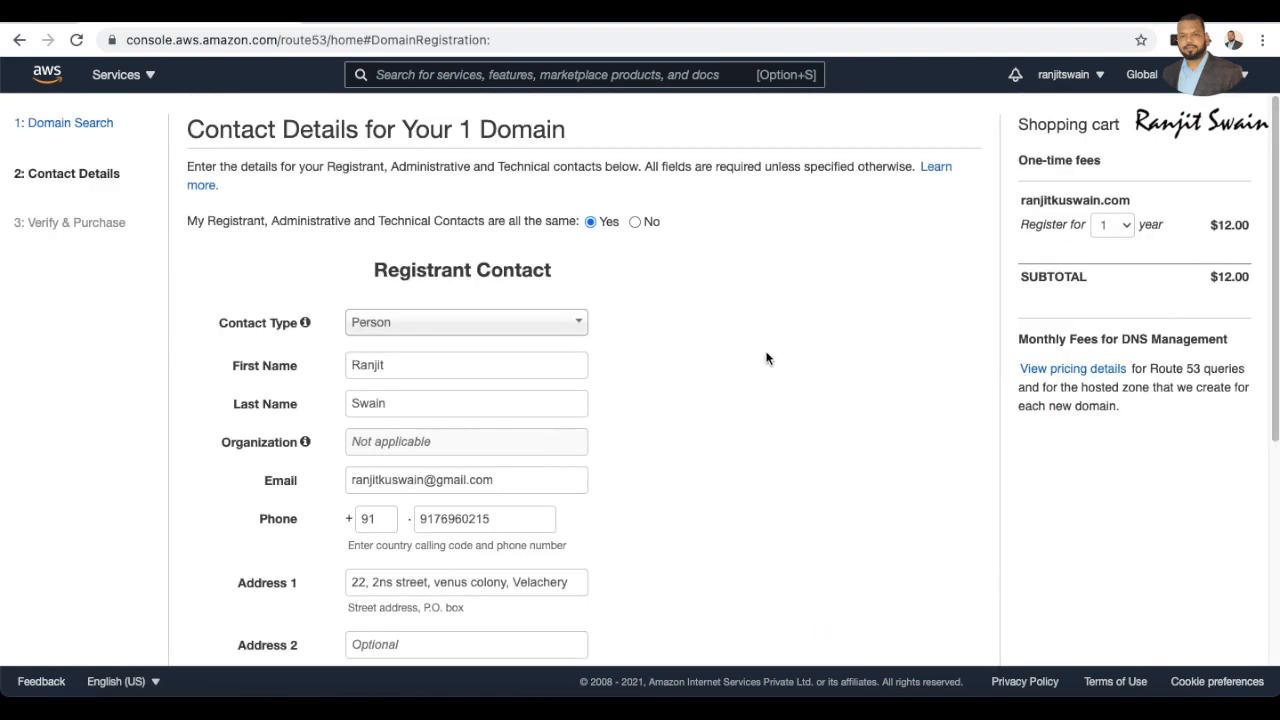
- Review the prefilled registrant contact with privacy protection enabled and continue to verification and purchase
scroll(735, 335, down, 2)
scroll(549, 272, down, 5)
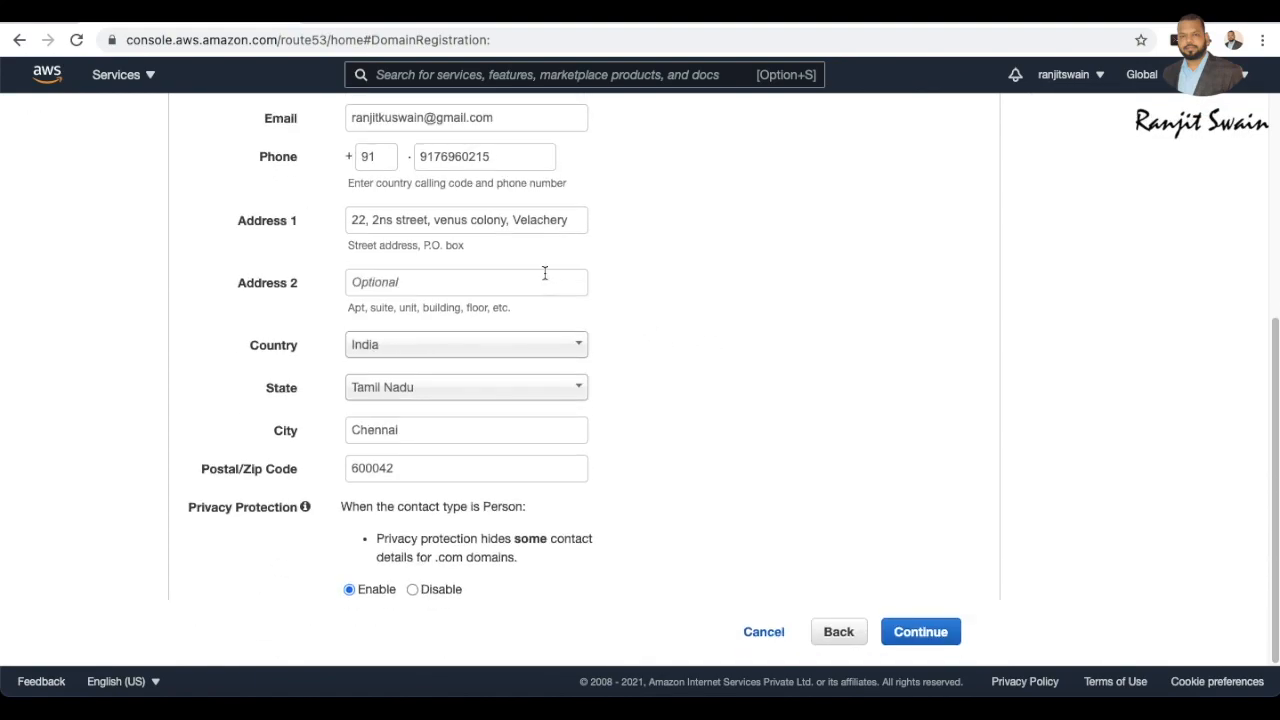
scroll(640, 251, up, 5)
scroll(635, 266, down, 5)
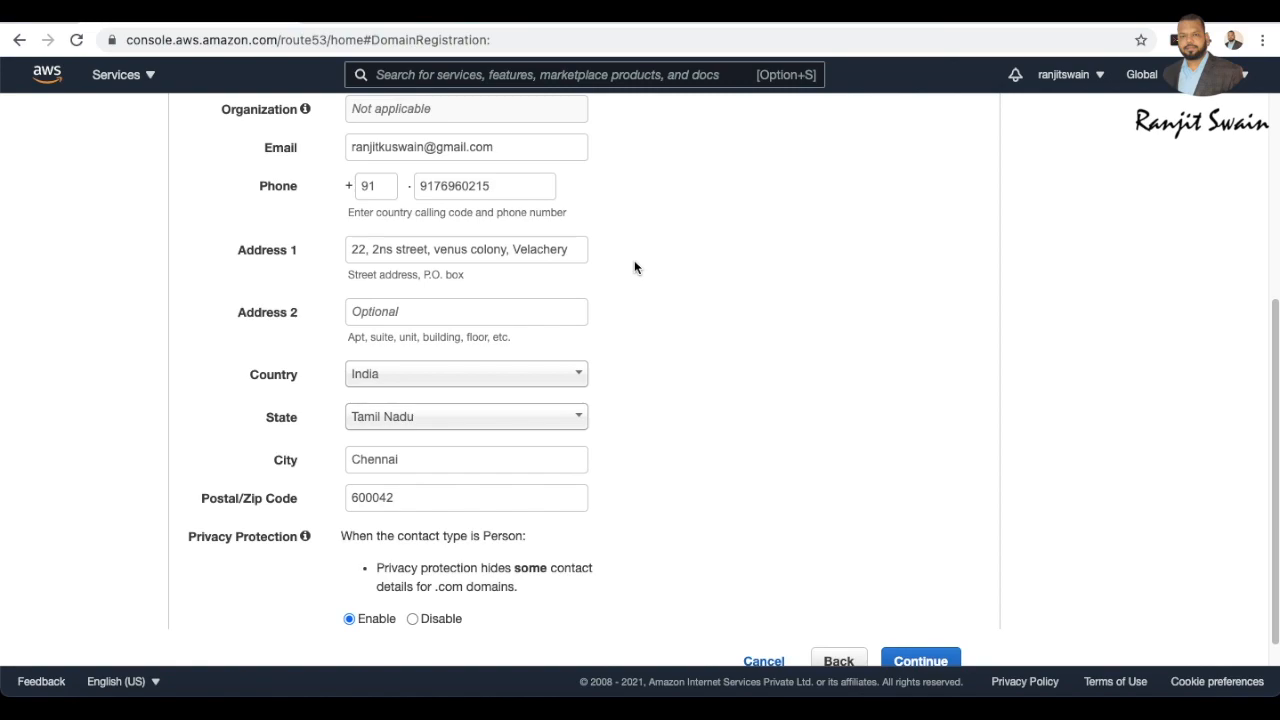
scroll(634, 267, down, 1)
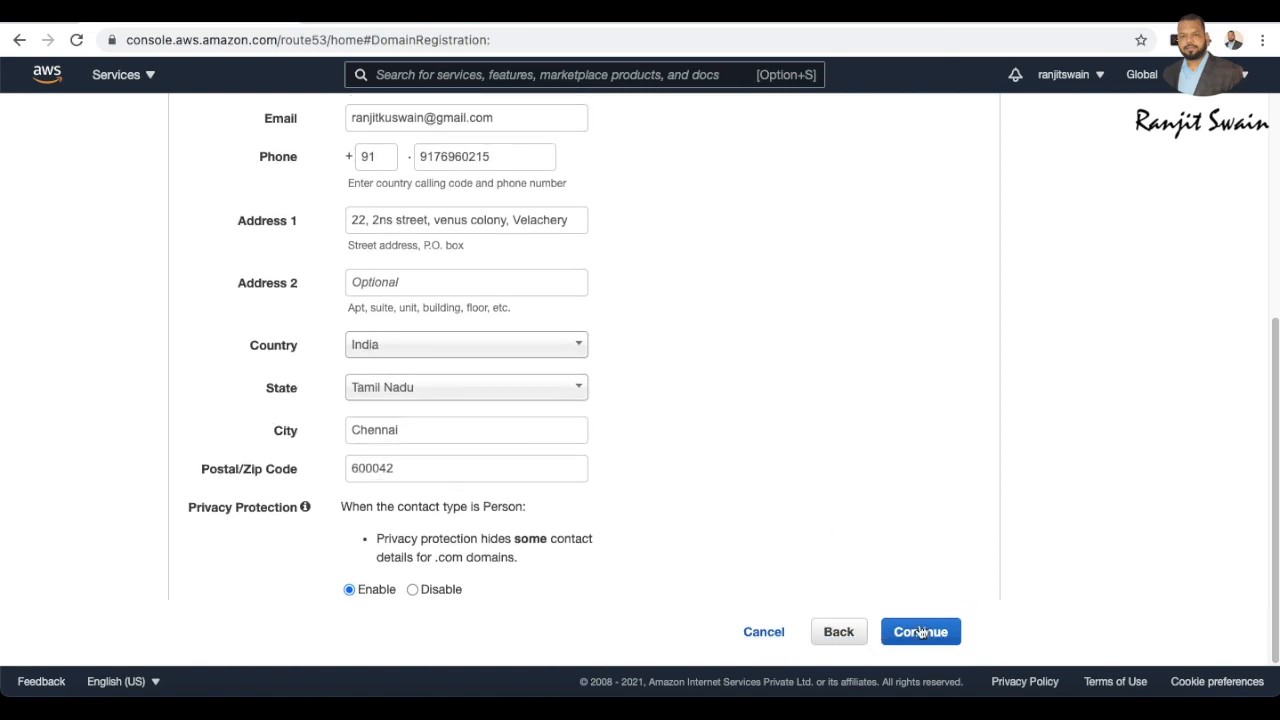
click(928, 632)
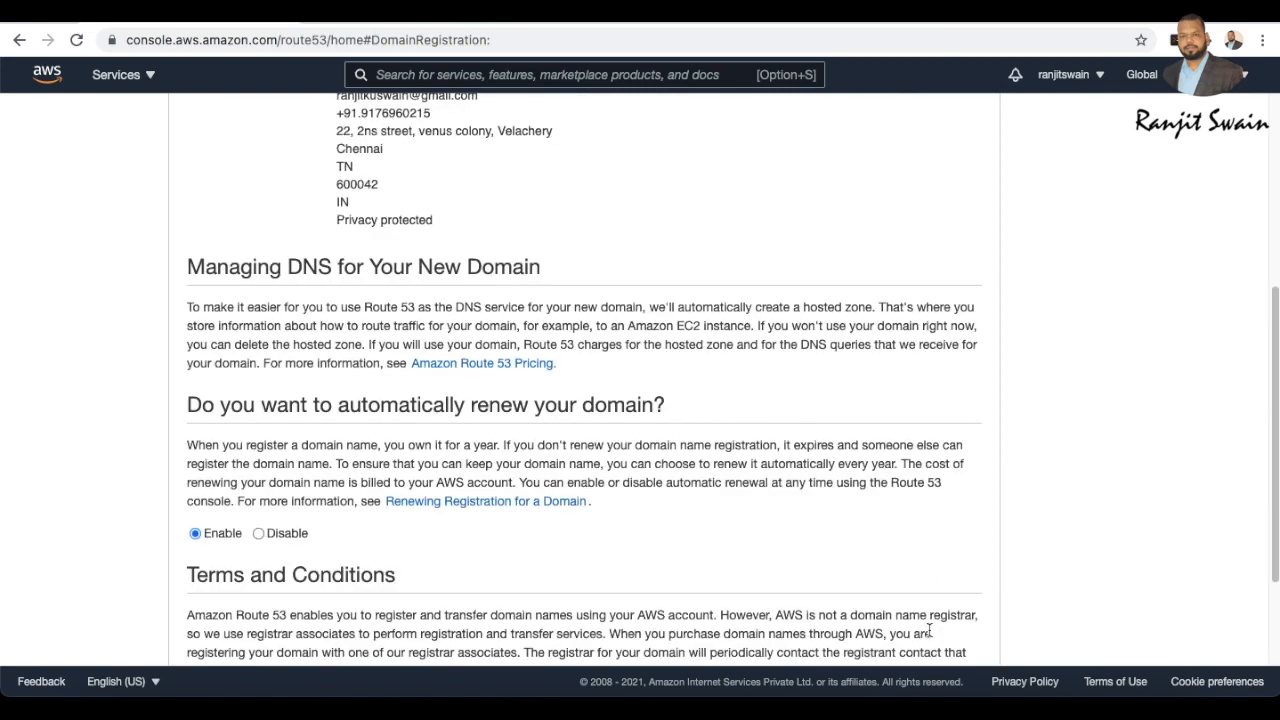
- Keep automatic renewal enabled, accept the AWS Domain Name Registration Agreement and complete the domain order
scroll(812, 388, up, 4)
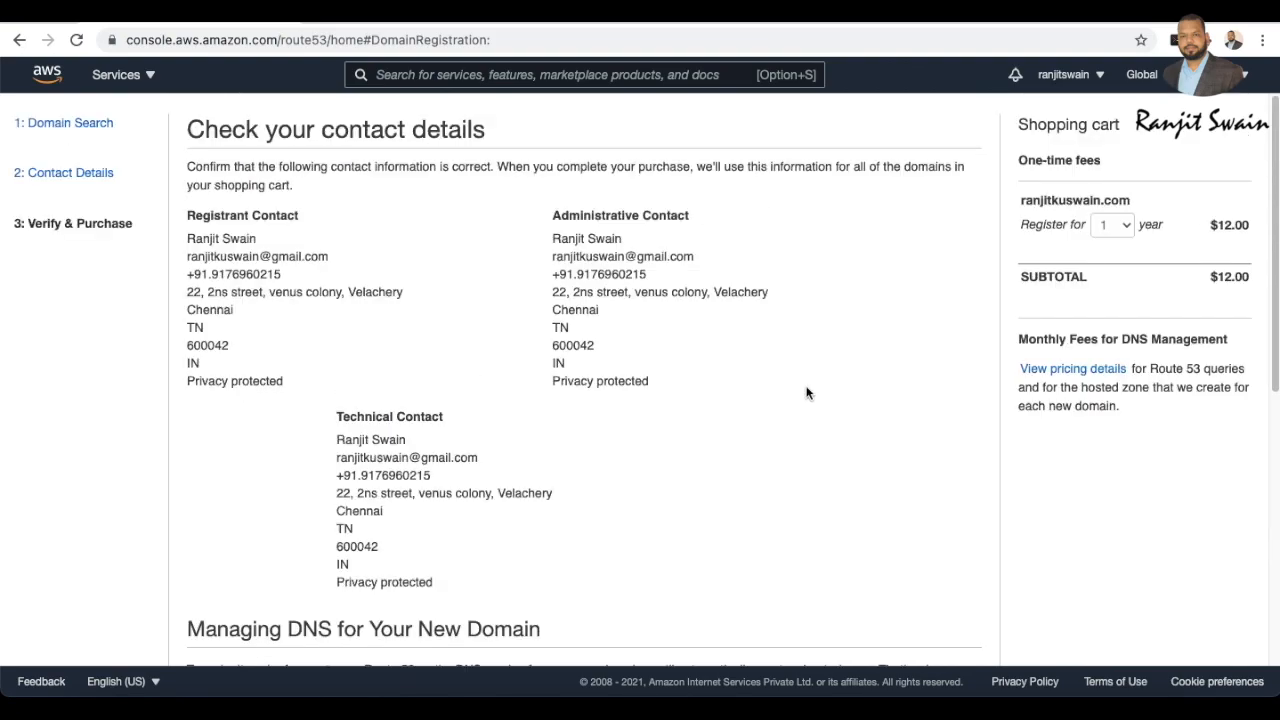
scroll(334, 216, down, 3)
scroll(334, 216, down, 3)
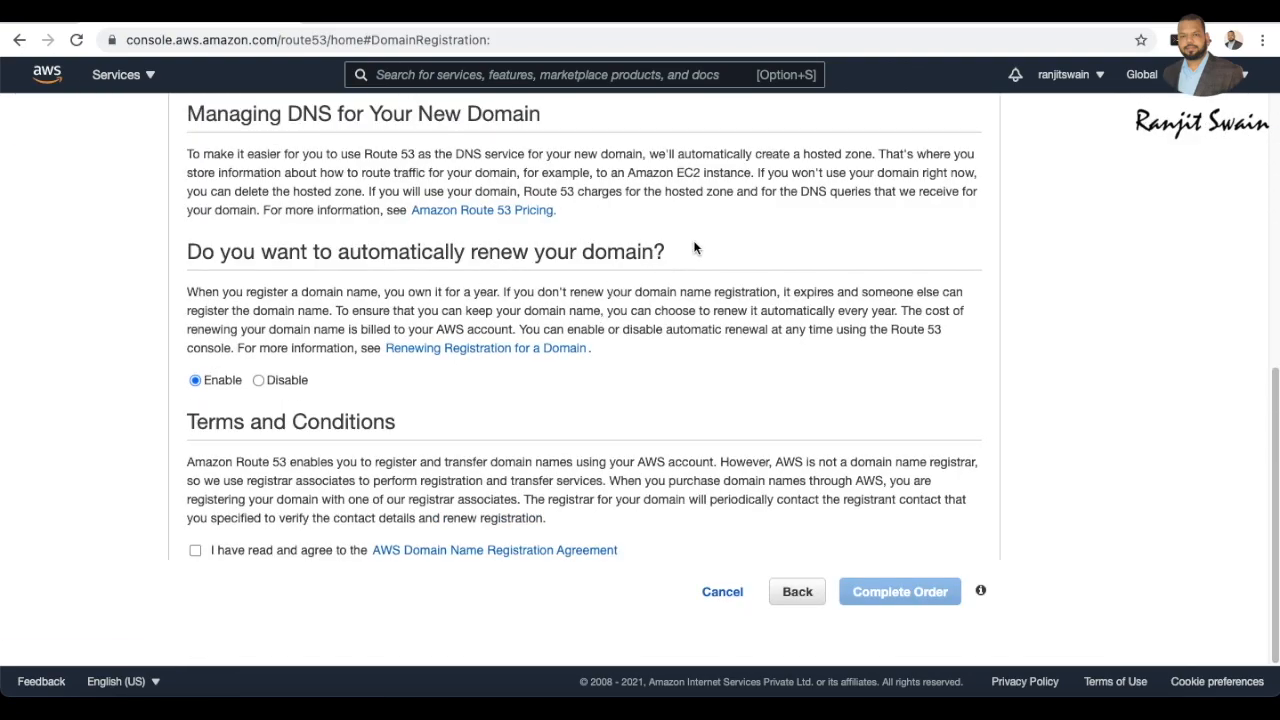
click(195, 550)
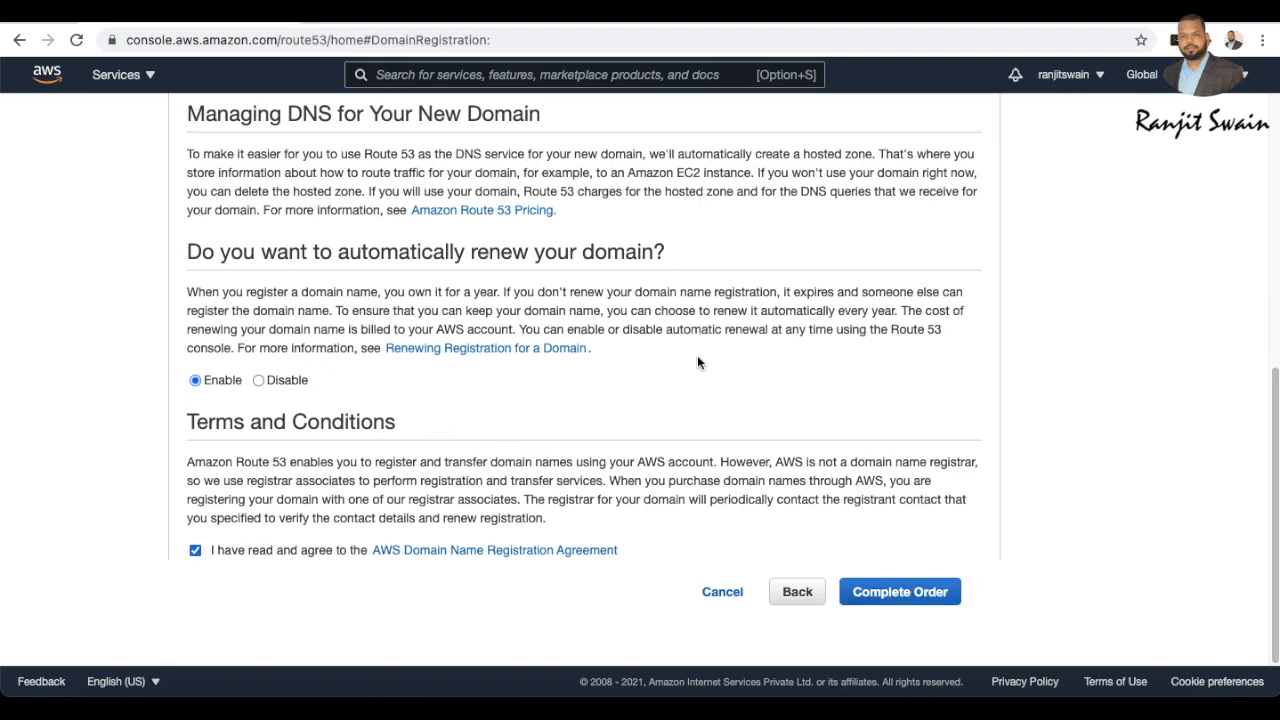
click(880, 592)
scroll(892, 552, down, 2)
scroll(892, 552, down, 10)
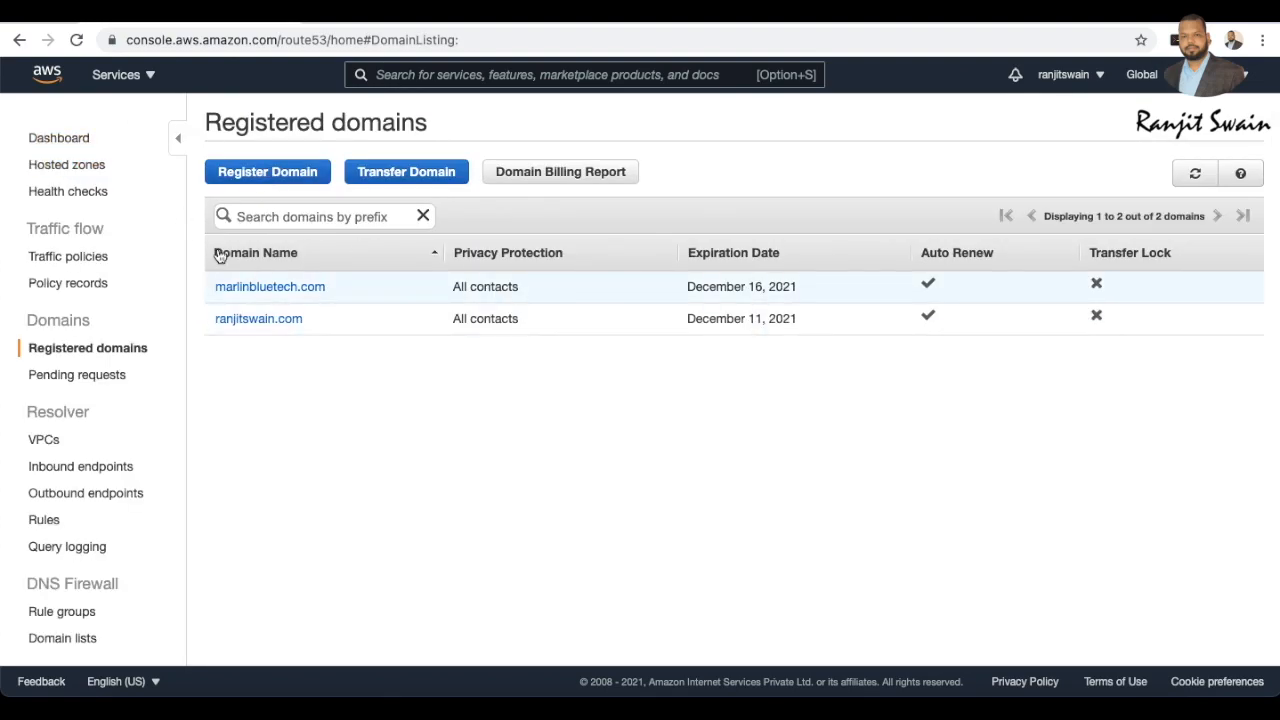
- Start a new hosted zone and enter the newly ordered .com domain as its domain name
click(63, 166)
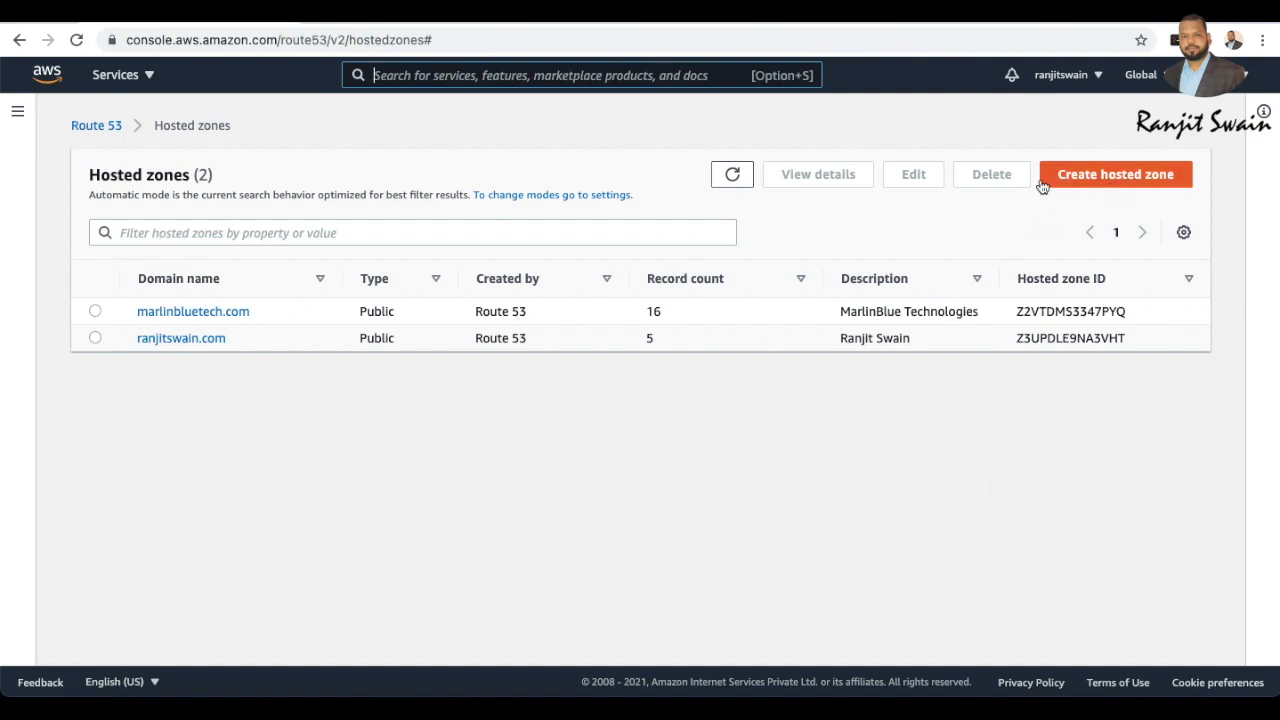
click(1100, 176)
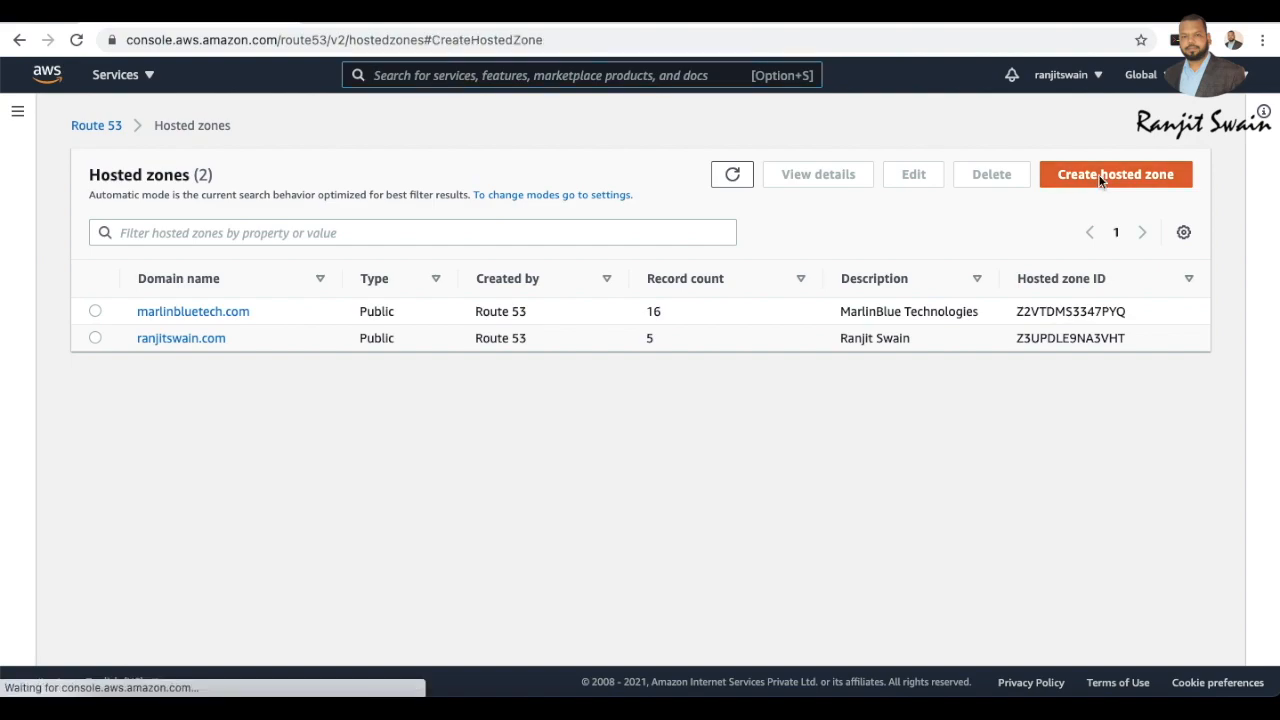
click(160, 352)
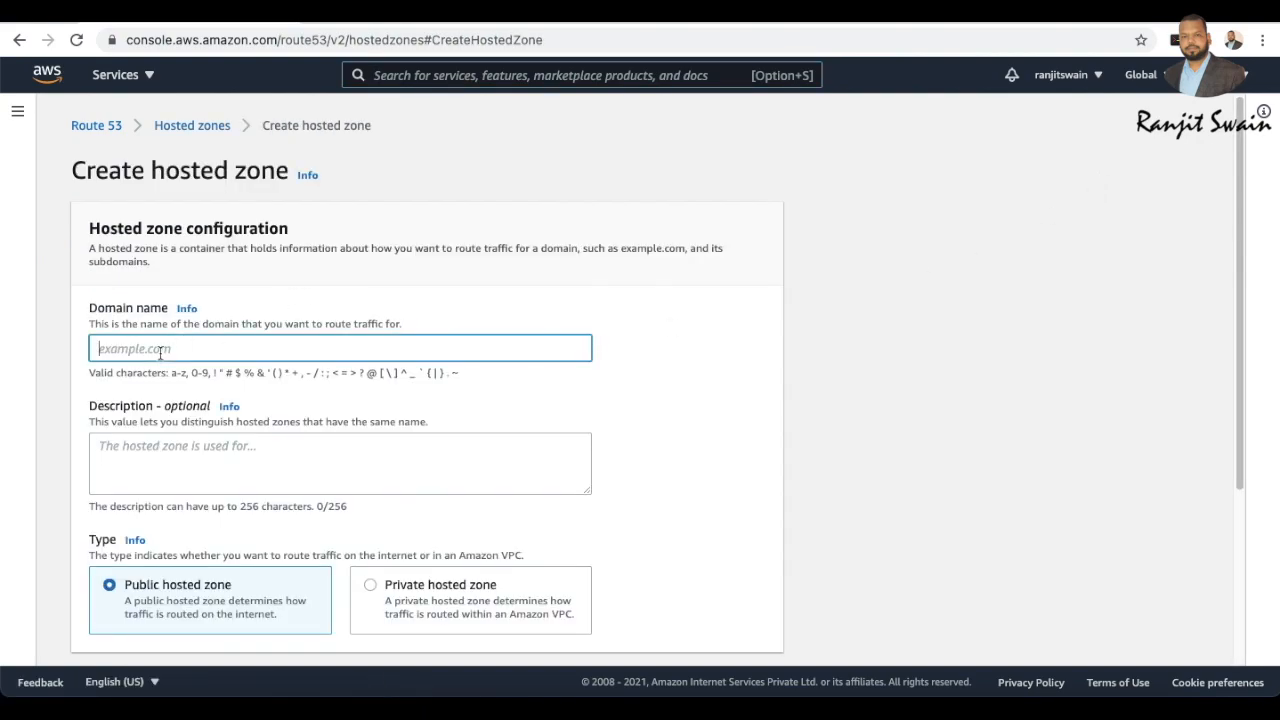
text(ranjitkuswain)
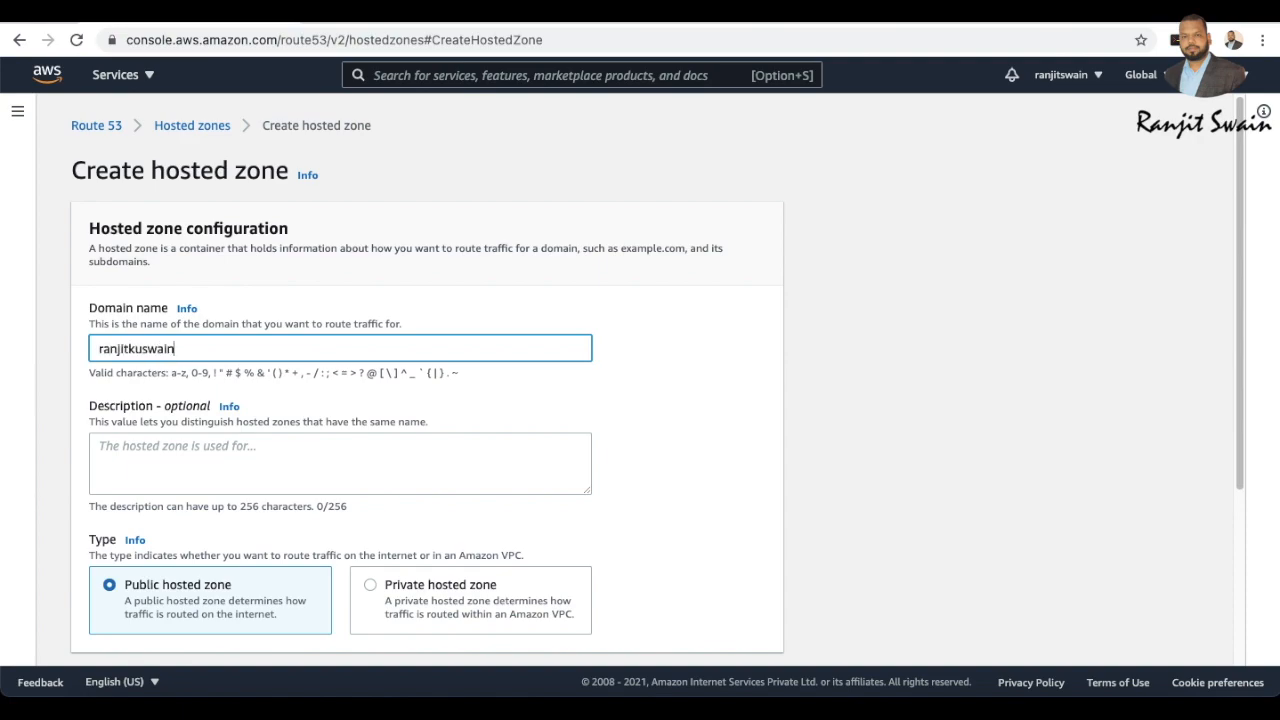
text(.com)
scroll(176, 423, down, 1)
- Review the hosted zone form's optional description, public or private type, tags and entered domain name
click(148, 420)
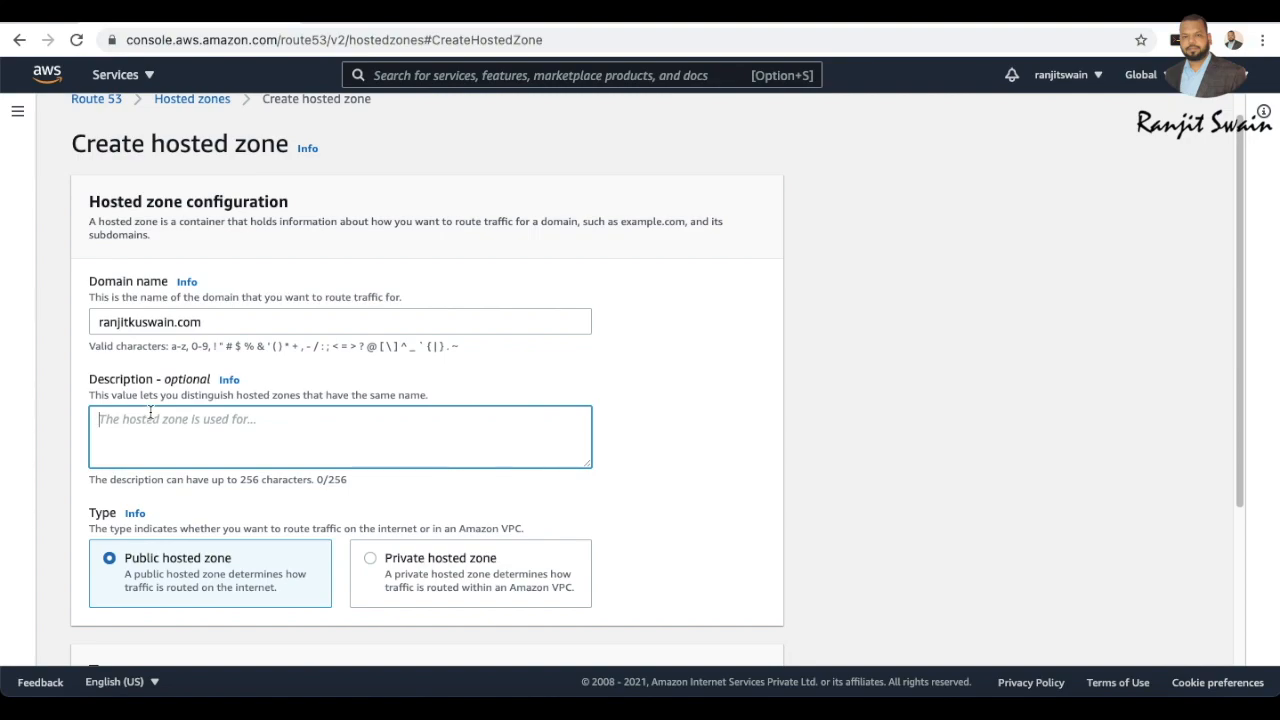
scroll(256, 437, down, 1)
scroll(256, 437, down, 3)
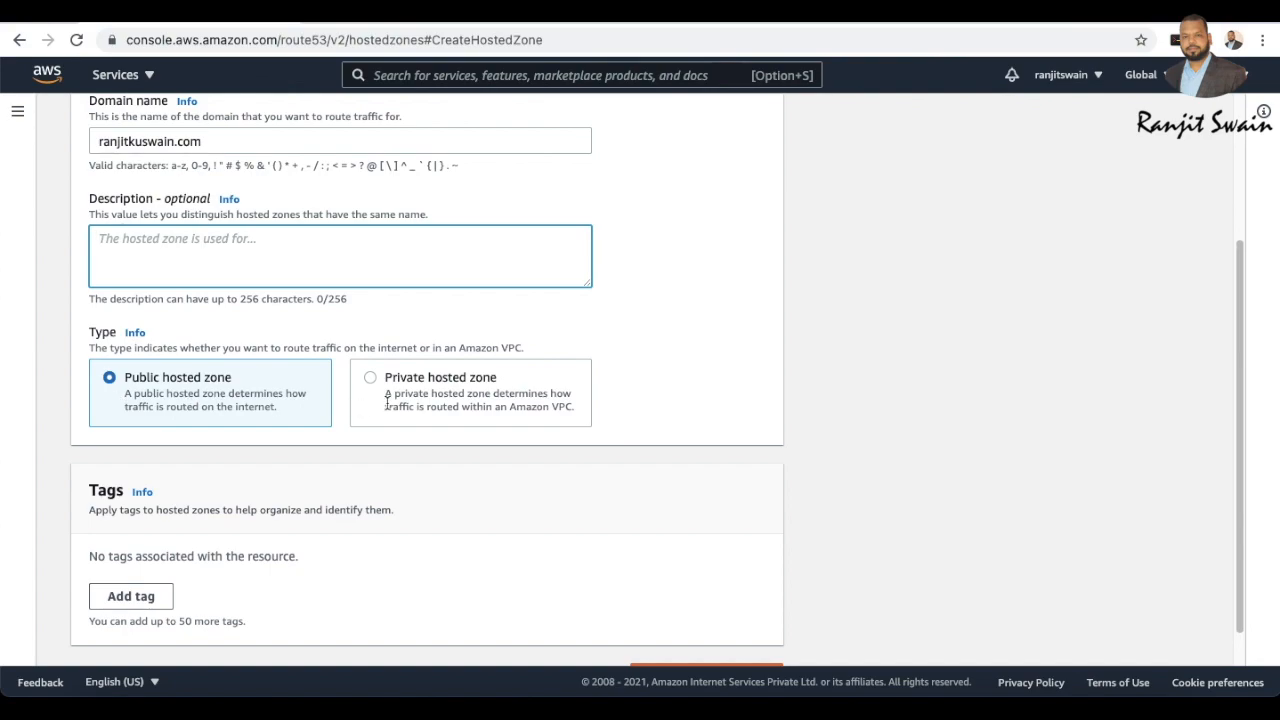
scroll(387, 401, down, 1)
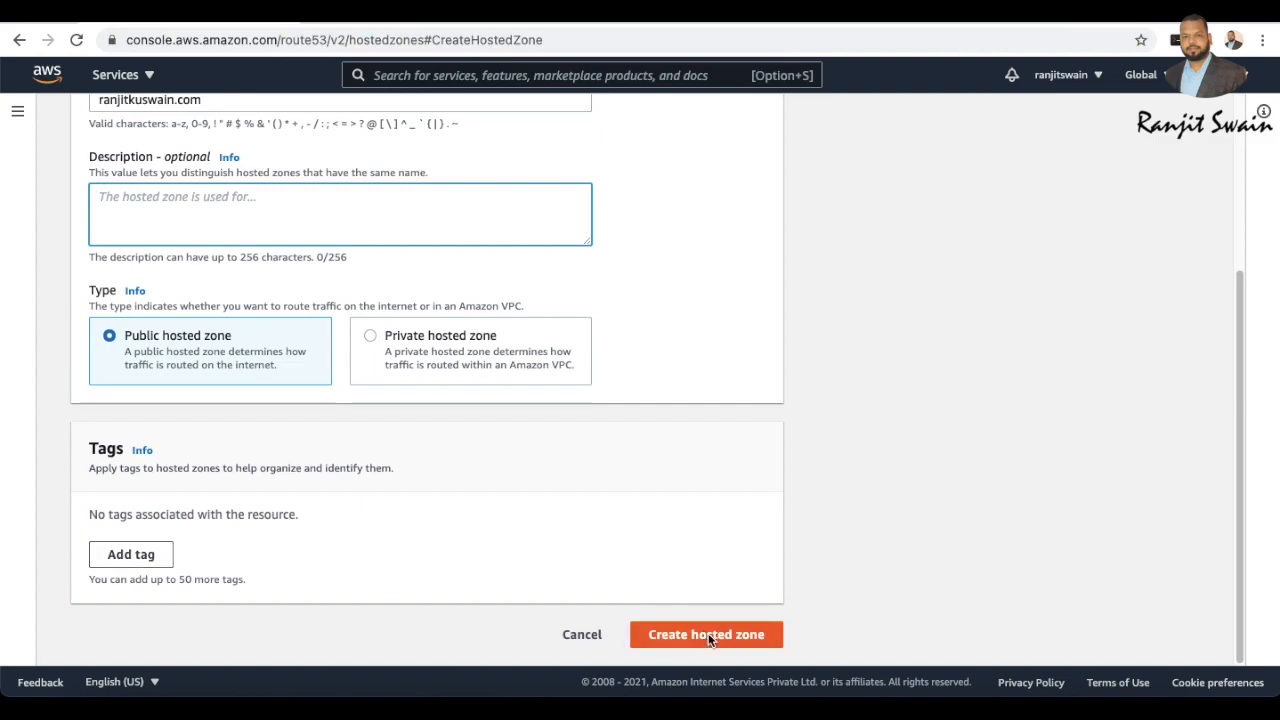
scroll(600, 420, up, 5)
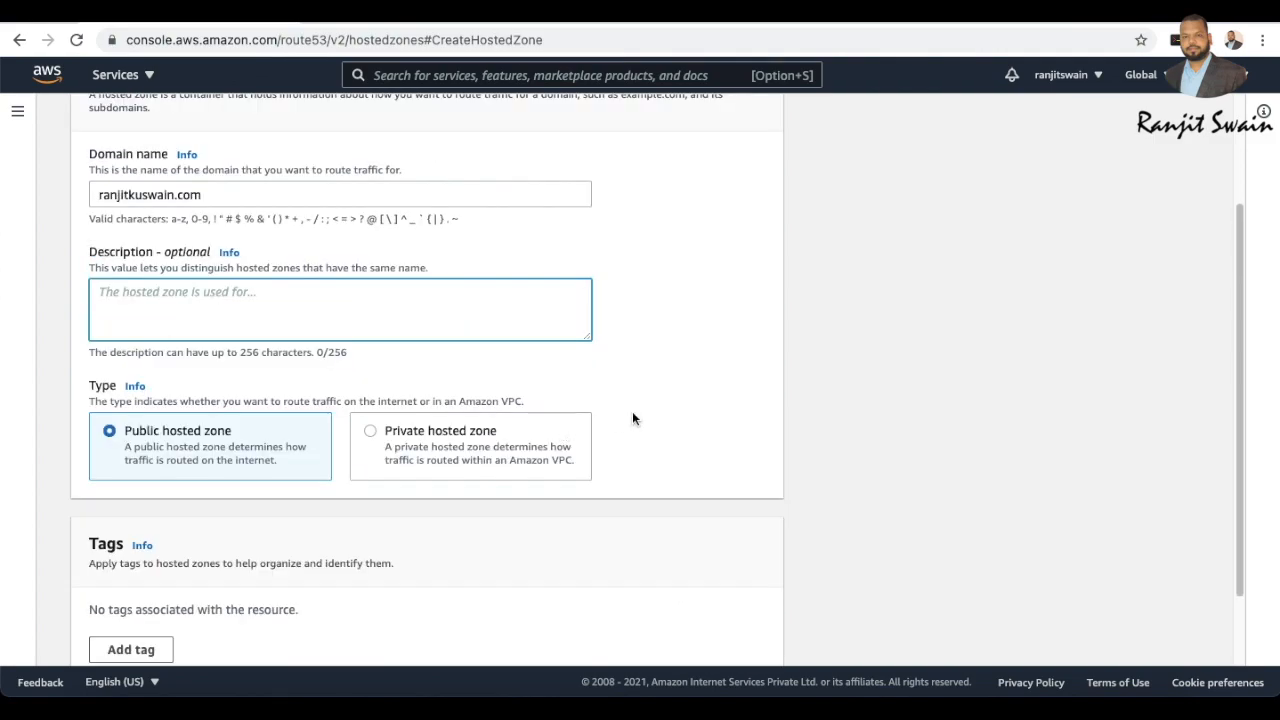
scroll(690, 430, down, 4)
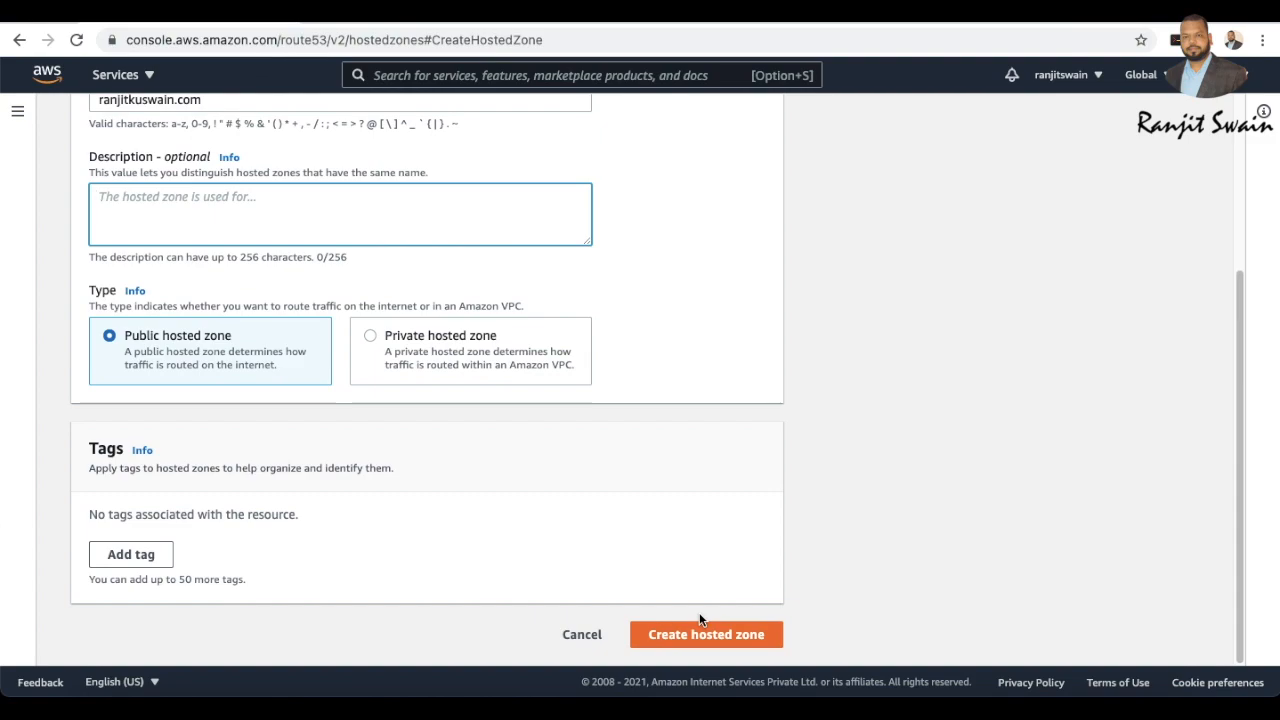
scroll(598, 446, up, 3)
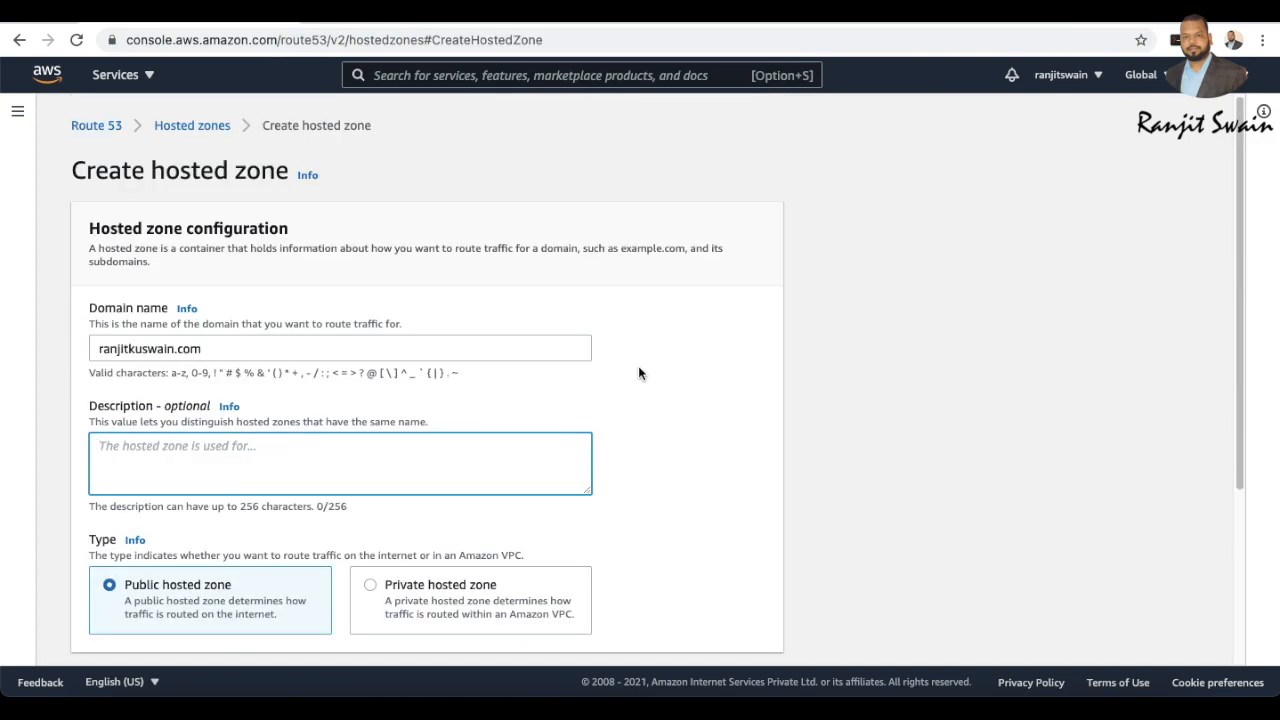
- Leave the hosted zone form and examine the DNS records of the second existing hosted zone in the list
click(176, 125)
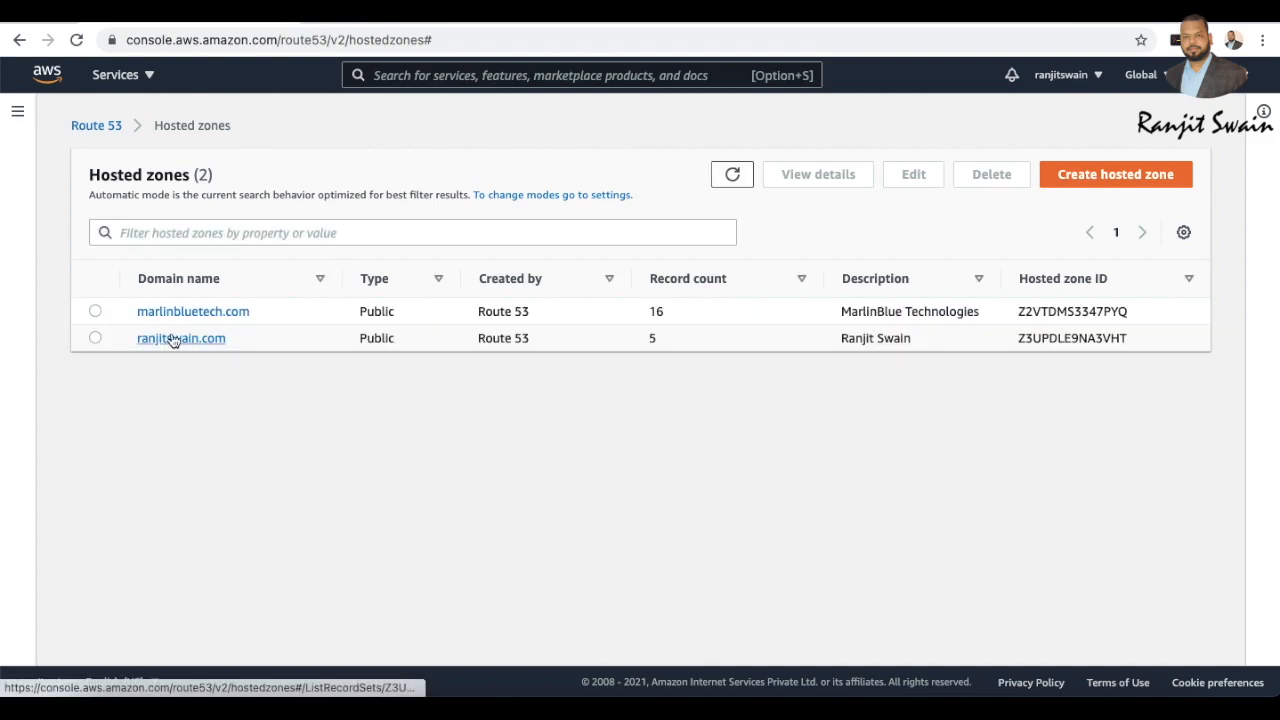
click(173, 340)
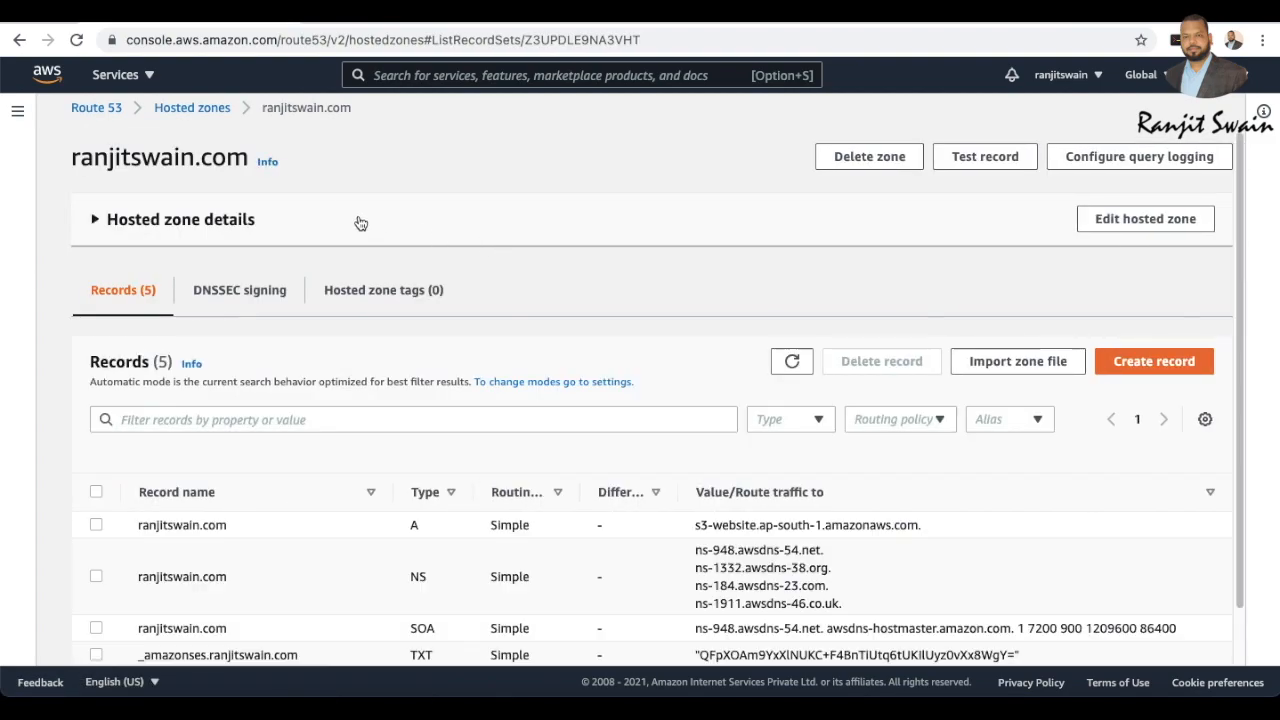
scroll(475, 398, down, 1)
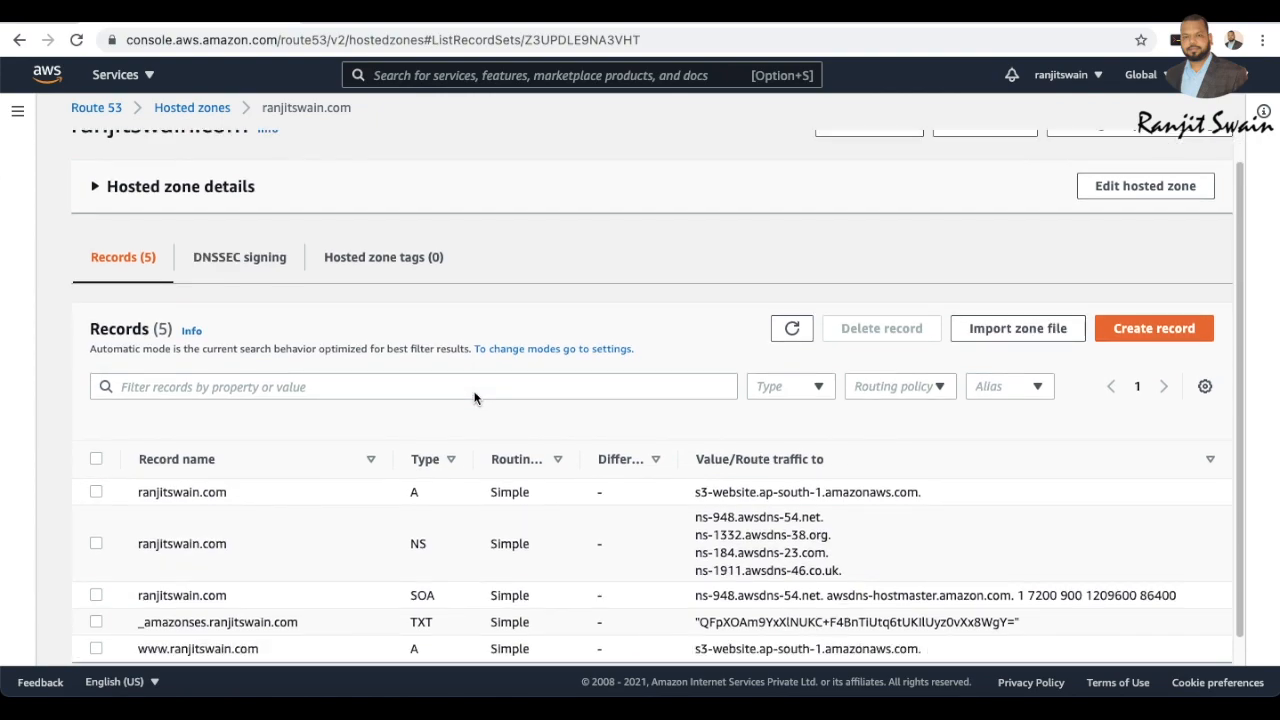
scroll(475, 398, down, 1)
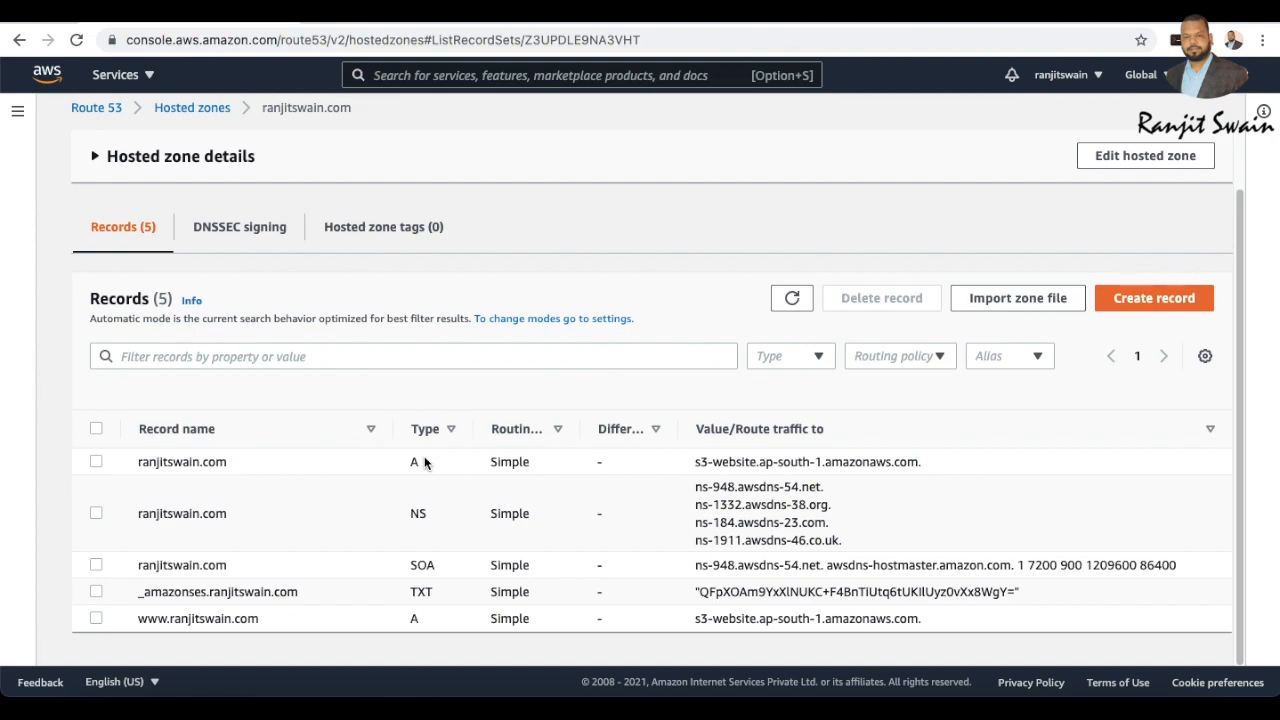
- Start a new A record with simple routing in this hosted zone and set its record name to "blog"
click(1156, 298)
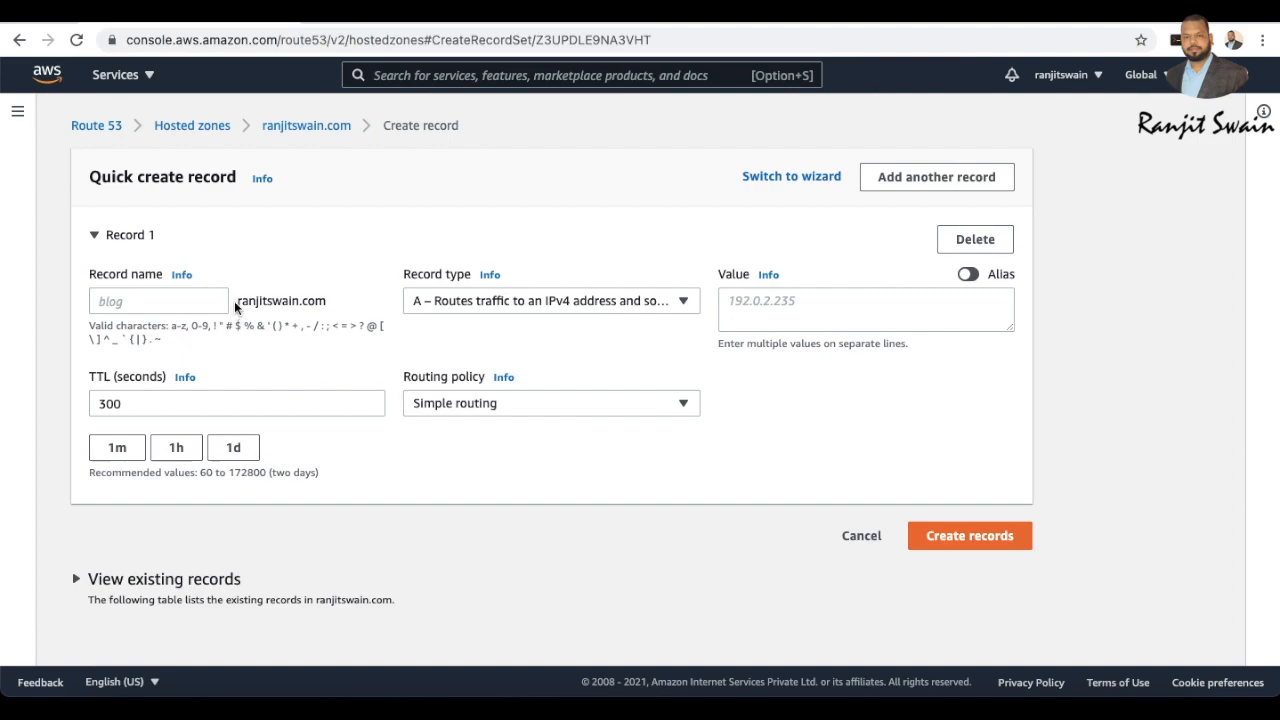
drag(236, 301, 343, 316)
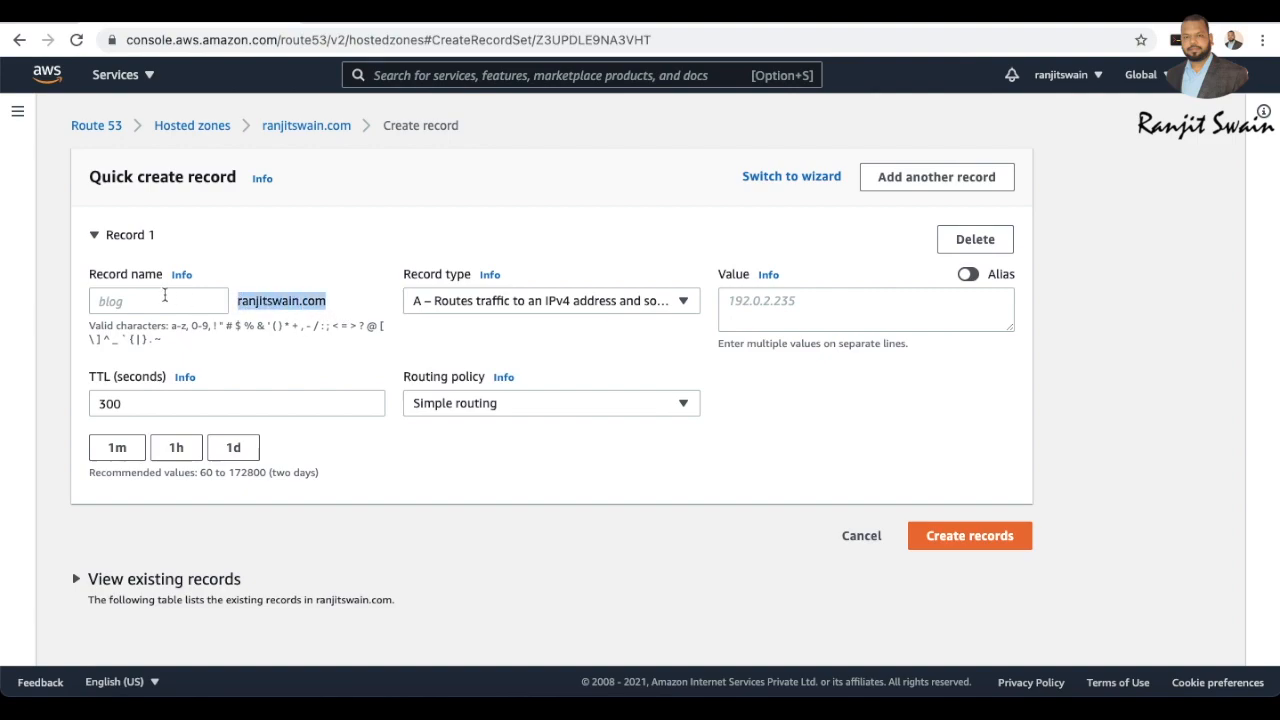
click(165, 297)
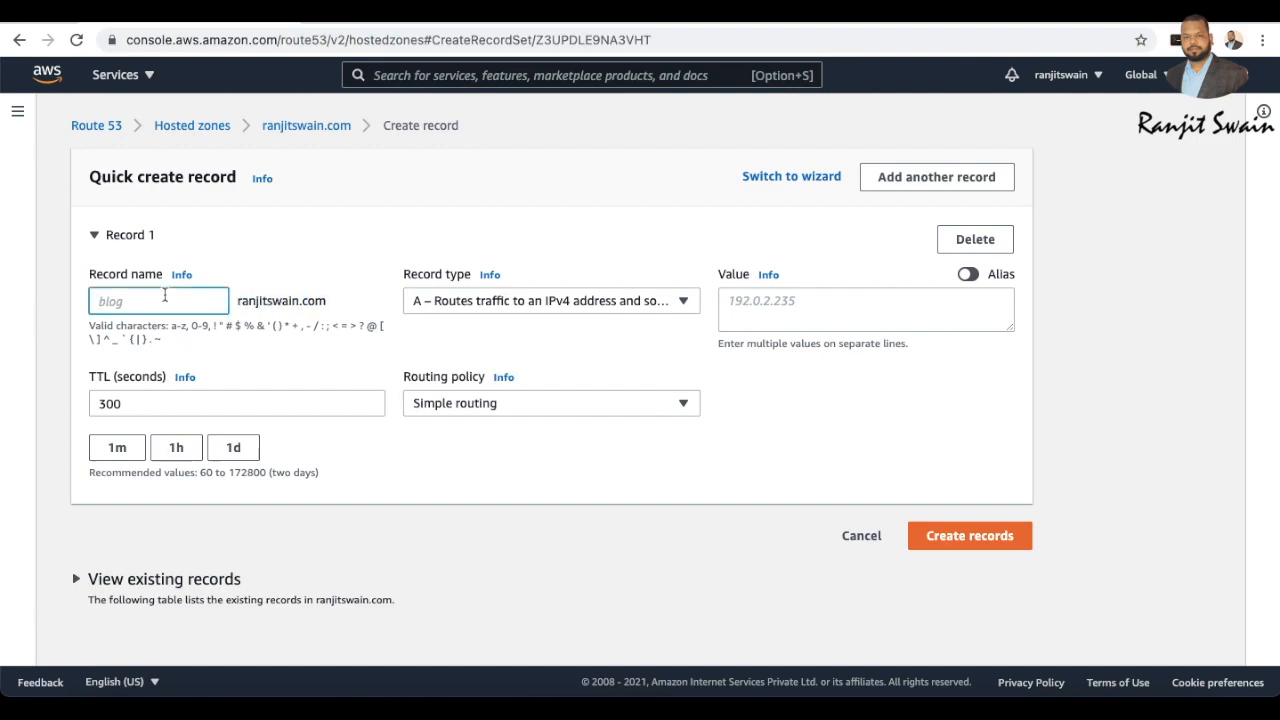
text(blog)
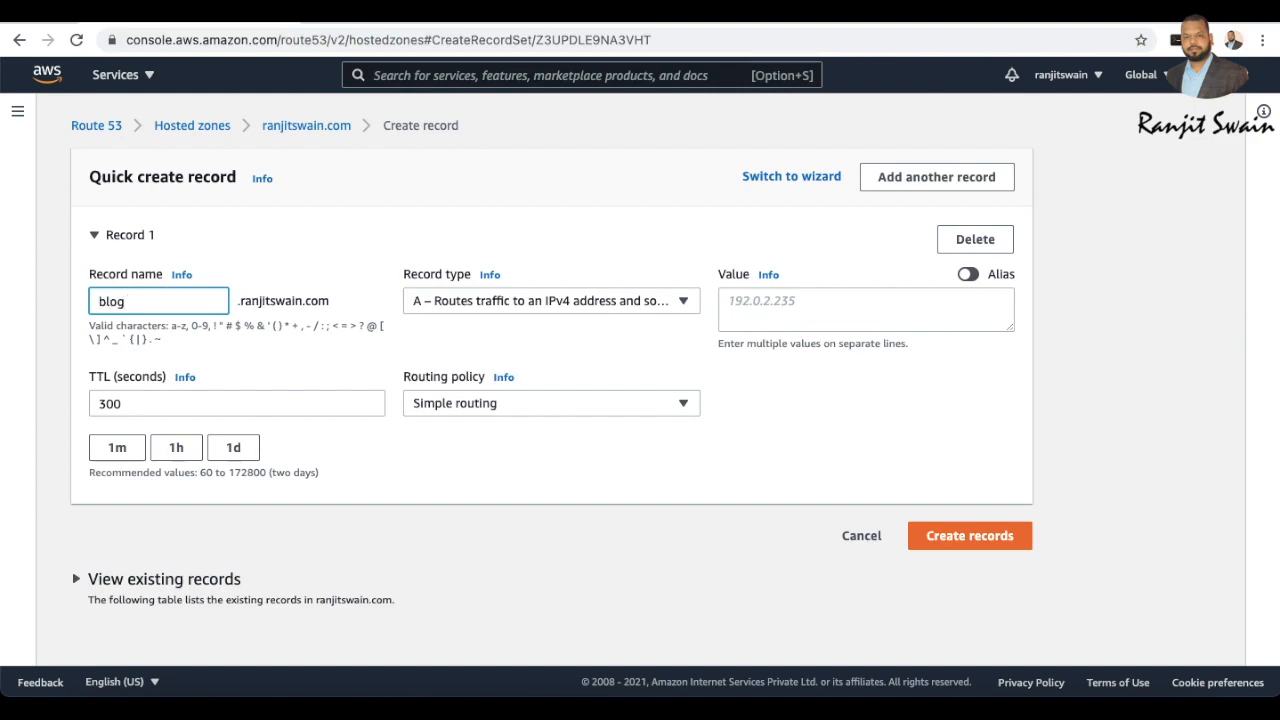
key(BackSpace)
key(BackSpace)
key(BackSpace)
key(BackSpace)
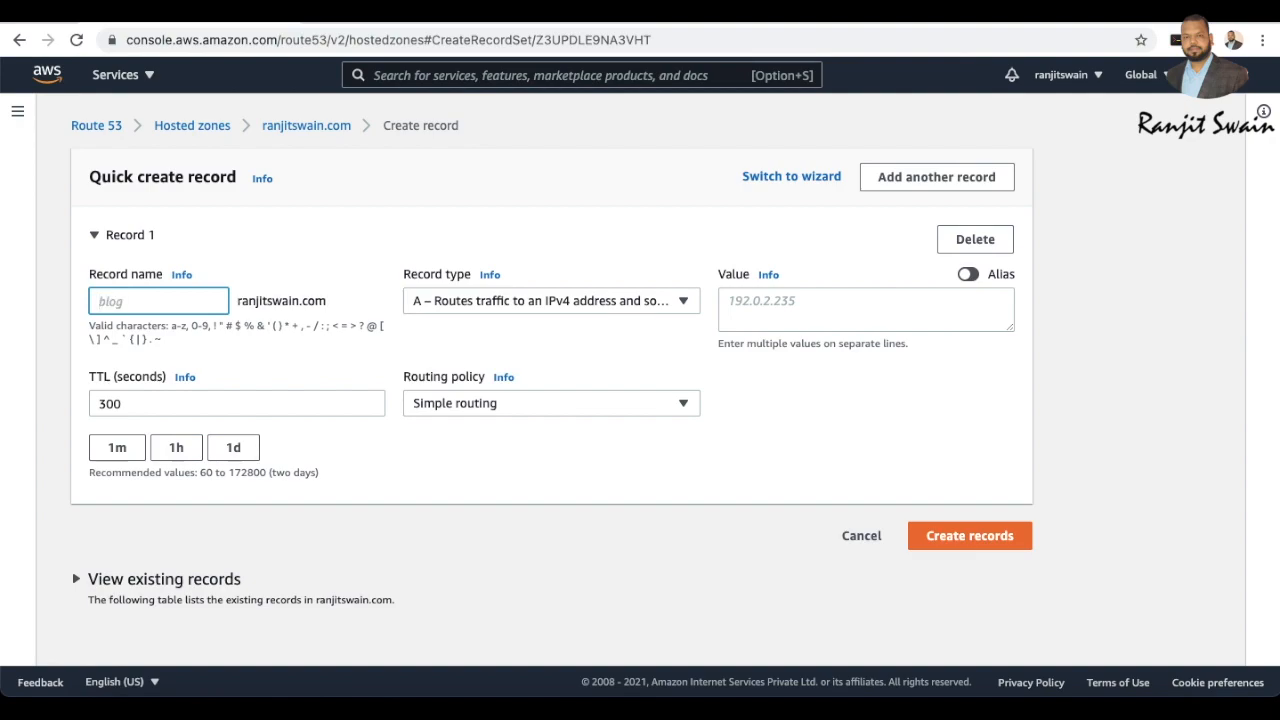
text(blog.)
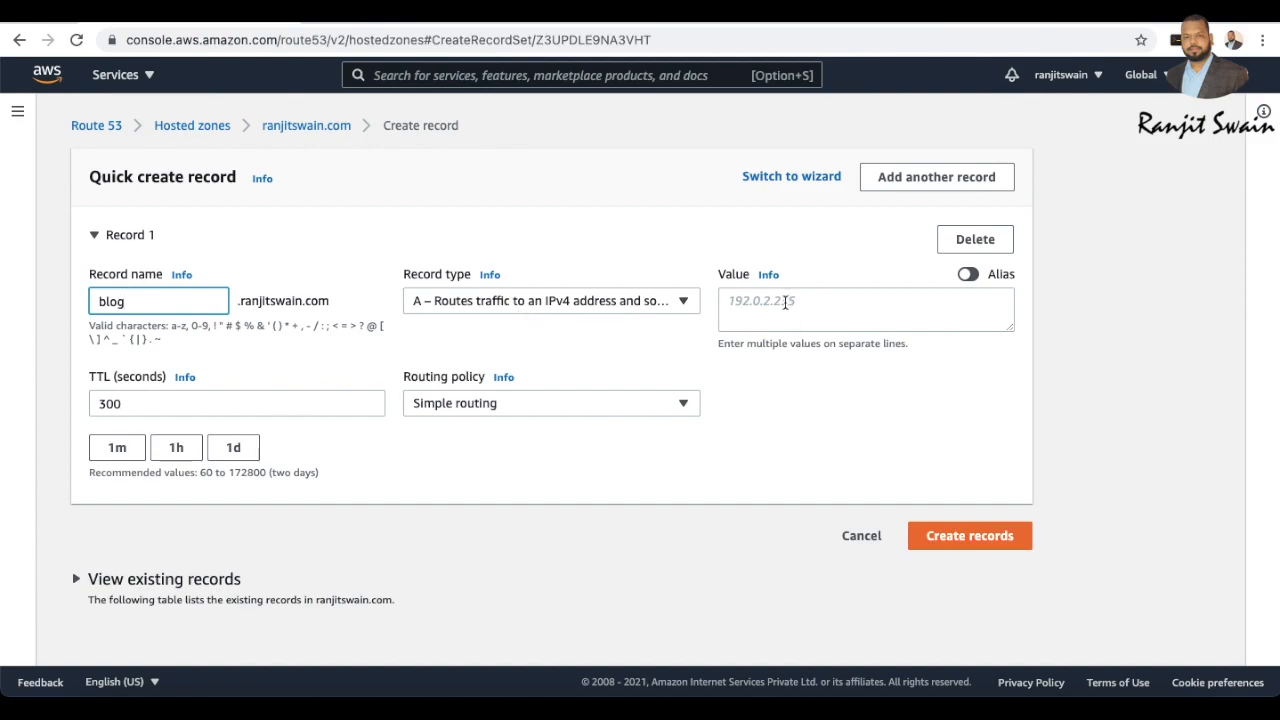
click(809, 302)
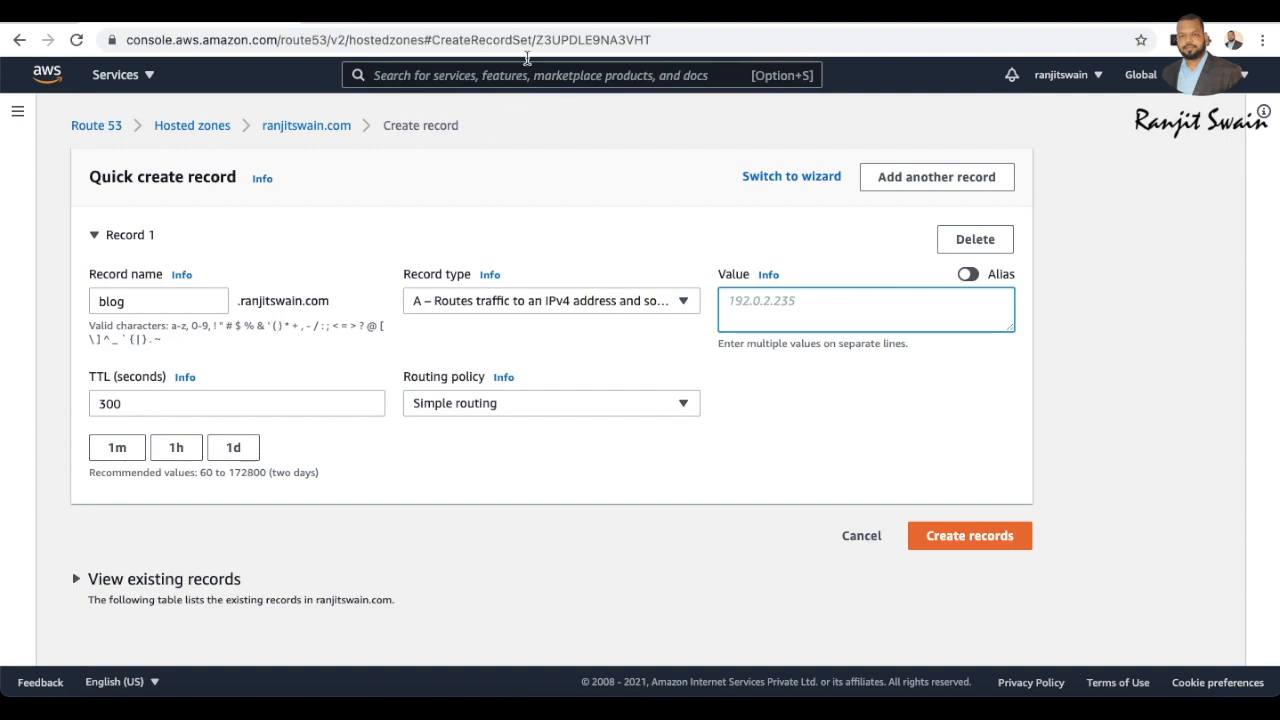
- Open the website of the hosted zone's own .com domain in a new browser tab
key(super+t)
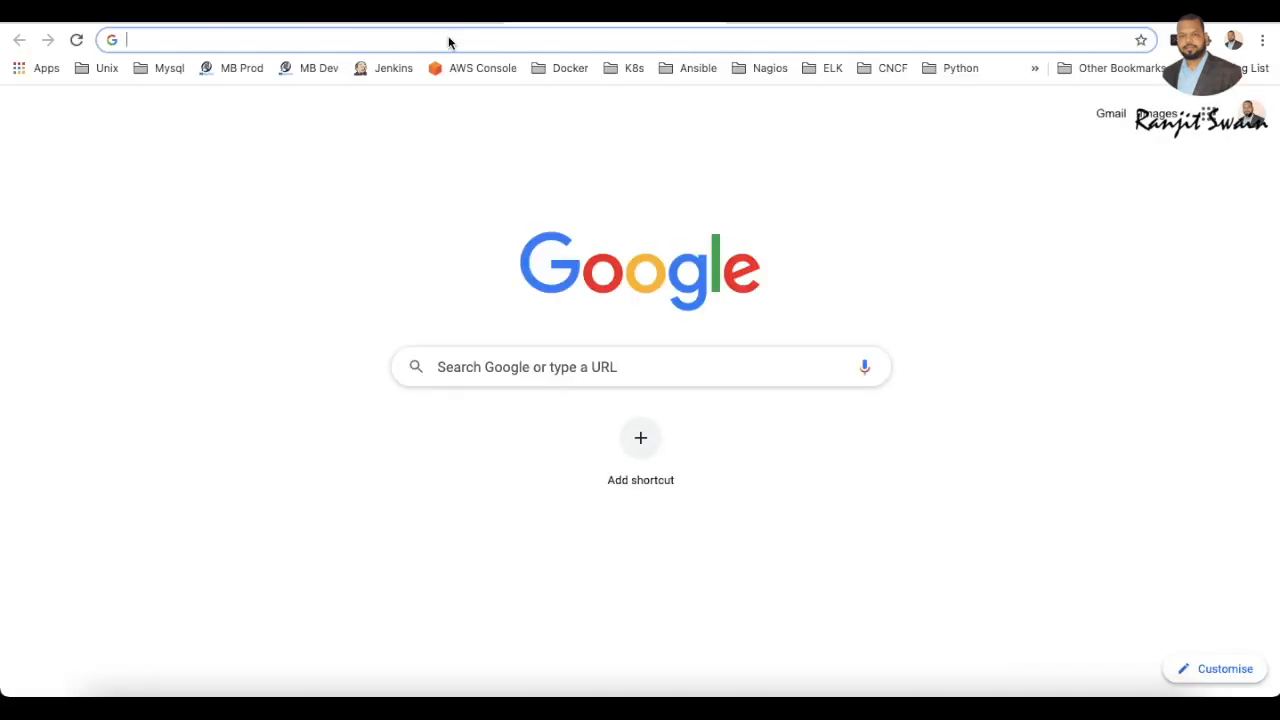
text(ranit)
key(BackSpace)
key(BackSpace)
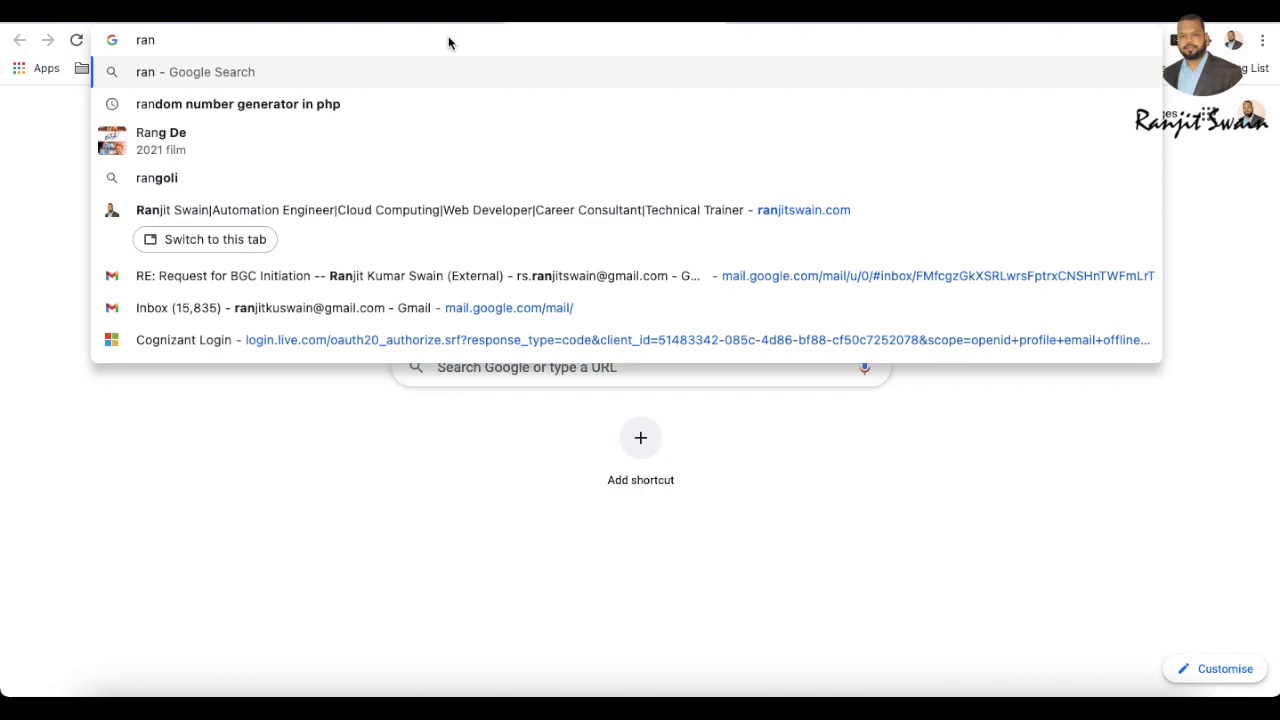
text(jit)
key(Return)
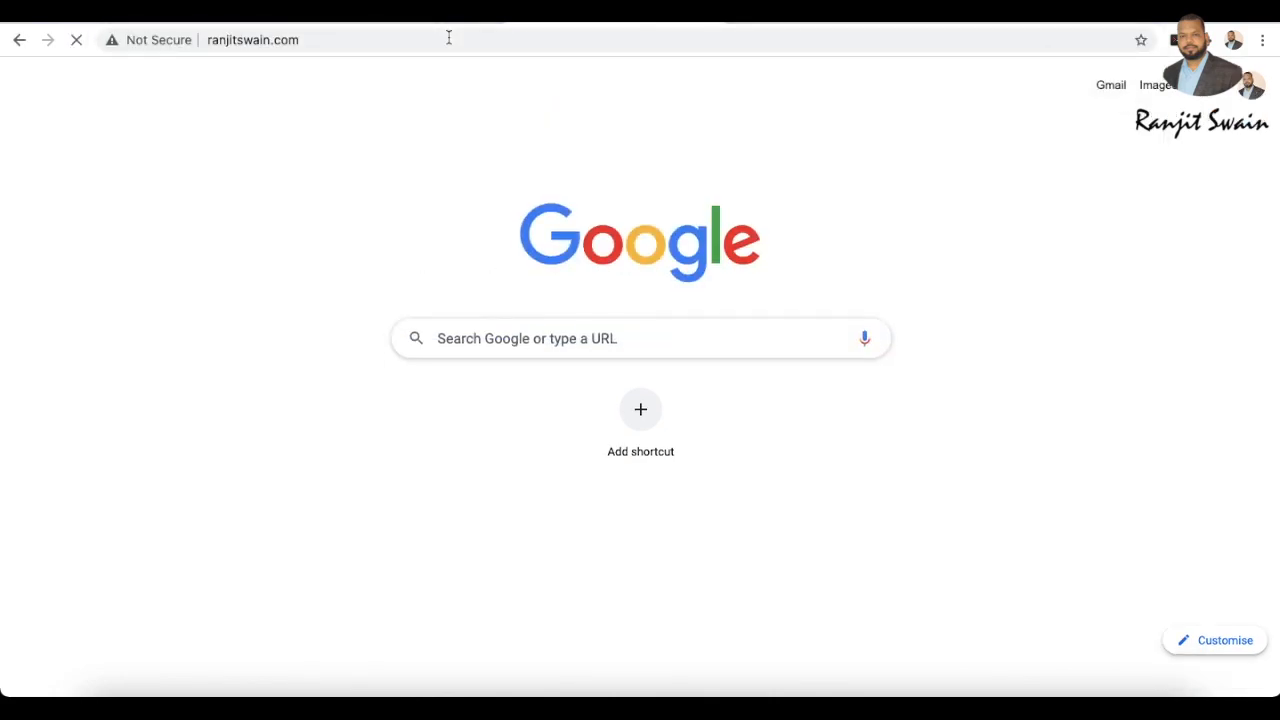